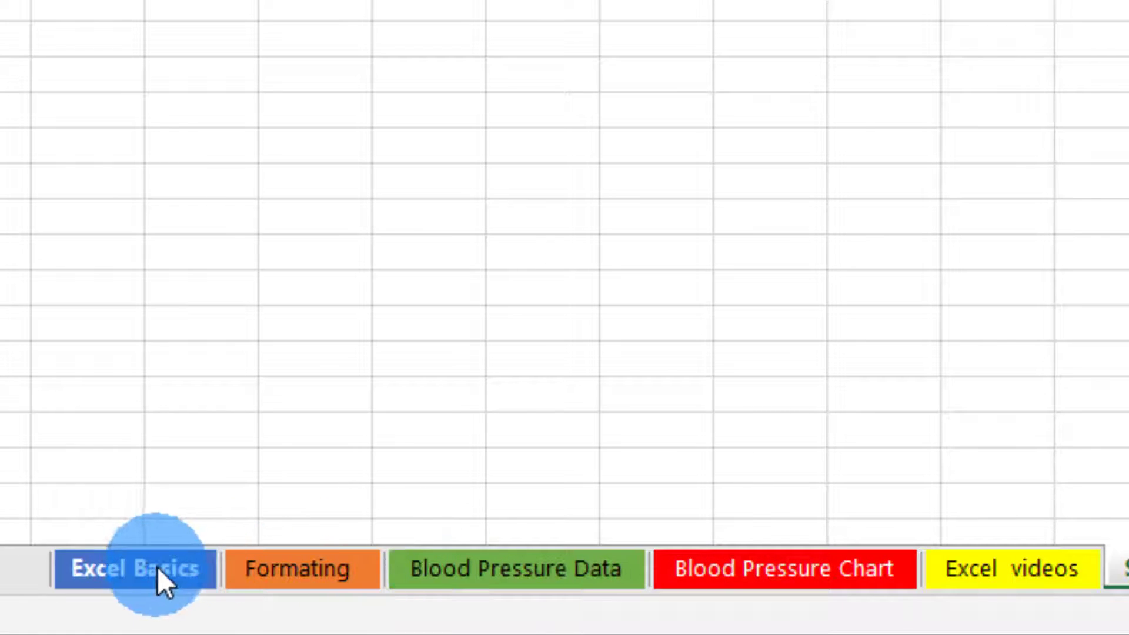
View the Excel Basics and Formating sheets of the example workbook with coloured sheet tabs.
click(124, 577)
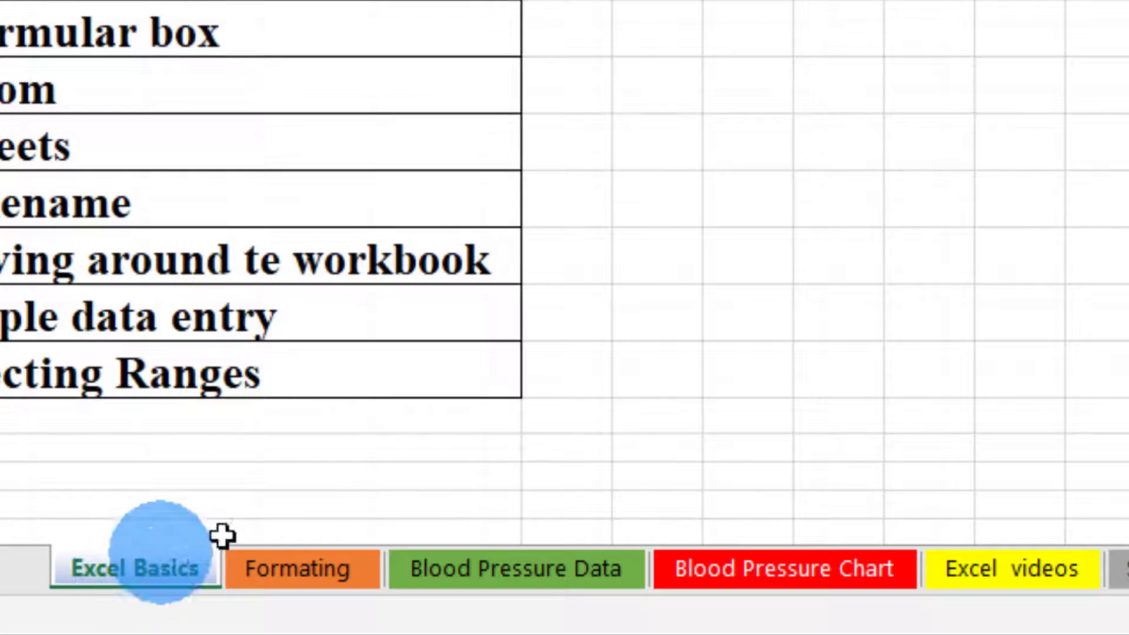
click(333, 568)
right_click(466, 564)
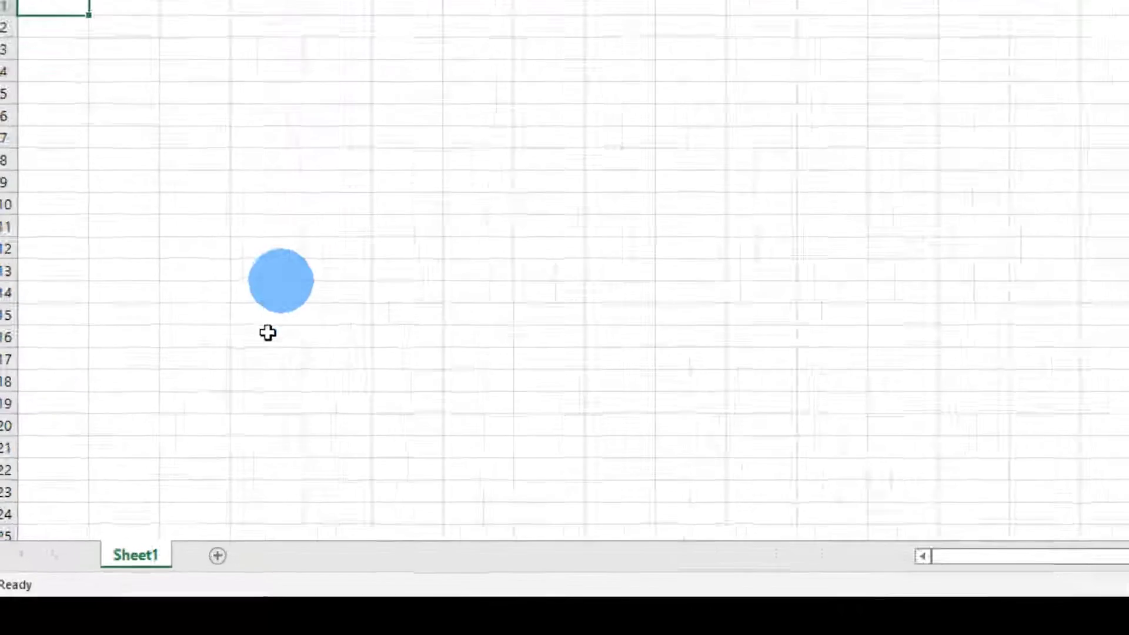
Add six new worksheets after Sheet1, so the workbook runs from Sheet1 to Sheet7.
click(217, 555)
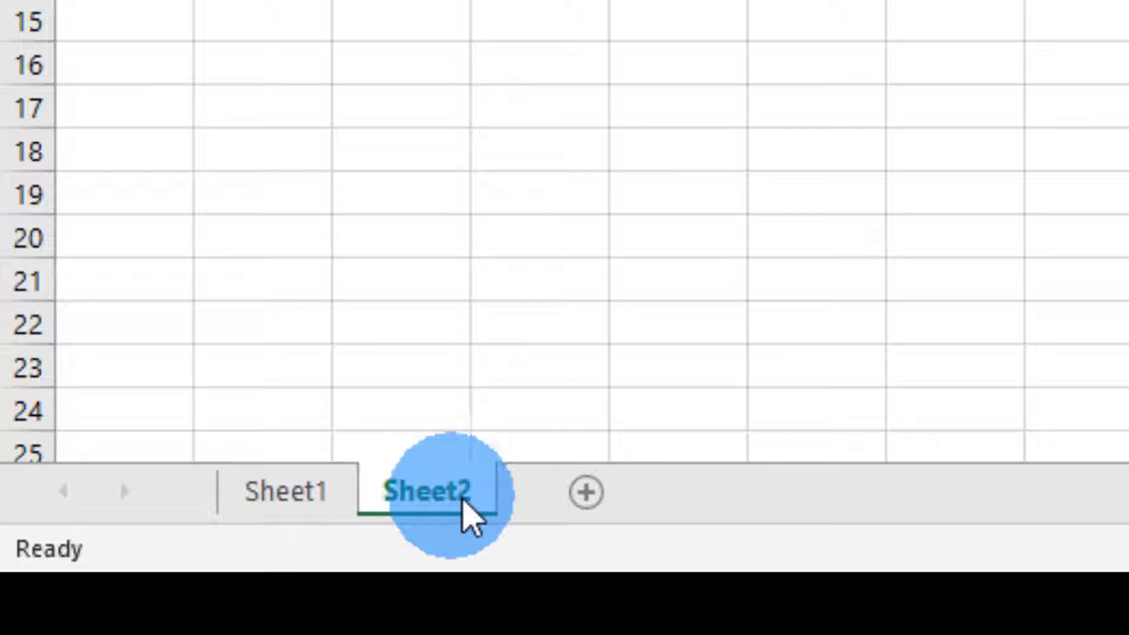
click(638, 493)
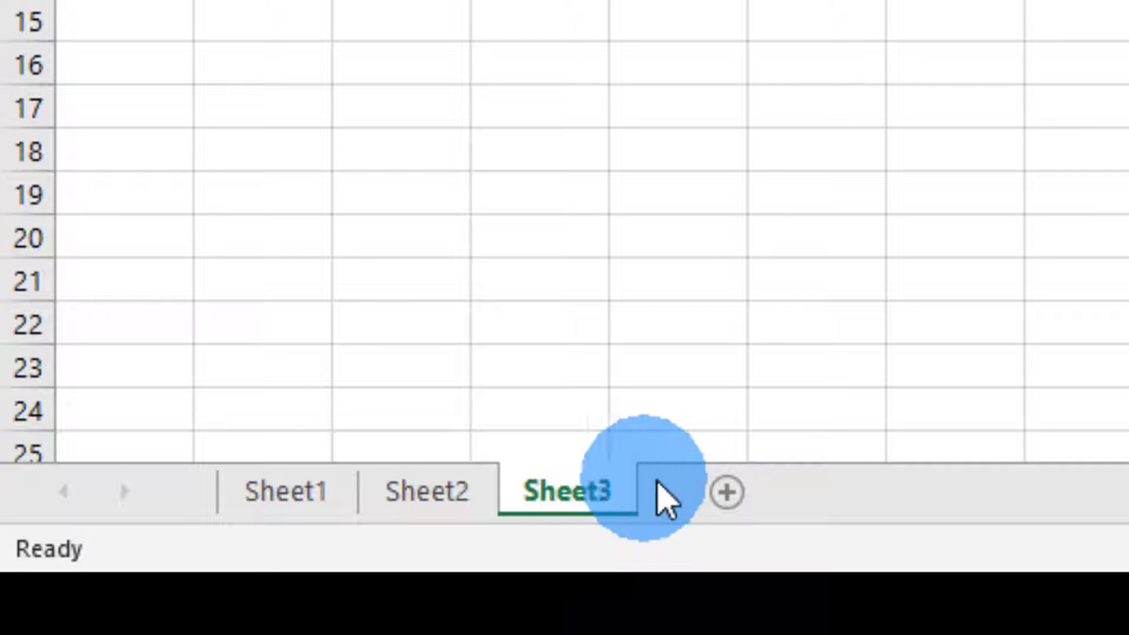
click(726, 494)
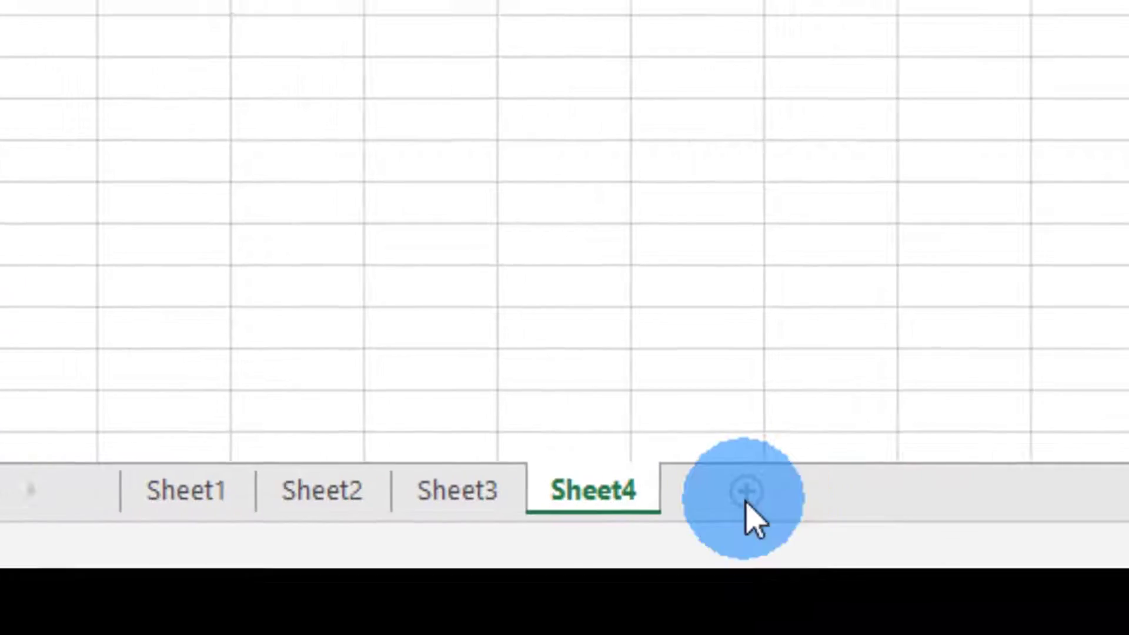
click(868, 493)
click(298, 490)
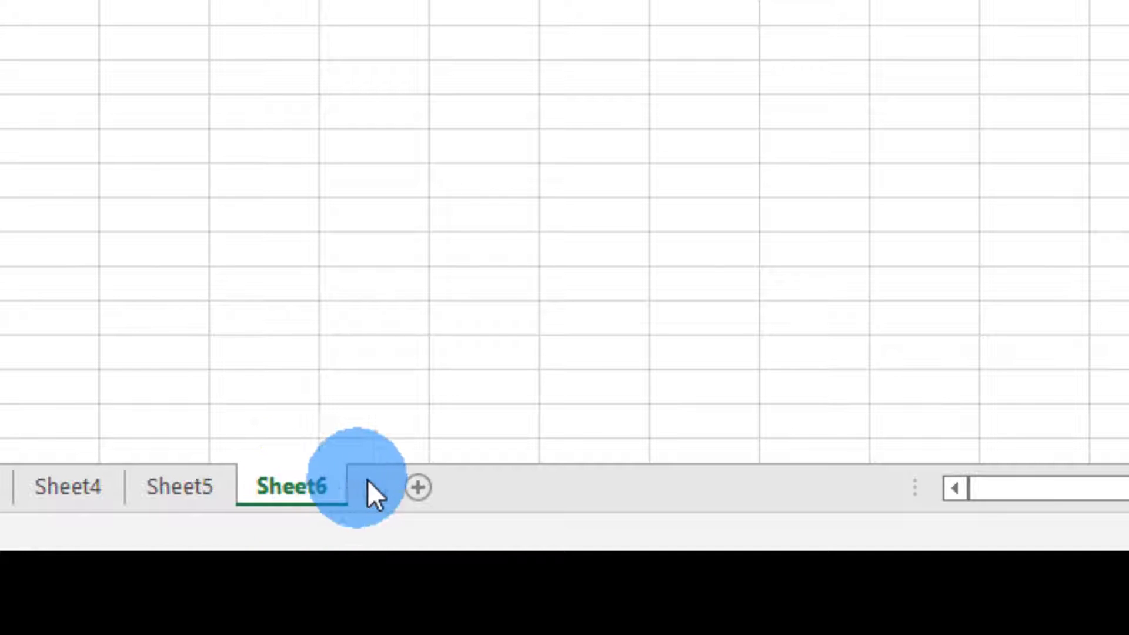
click(419, 489)
View the worksheets one after another from Sheet1 to Sheet5.
click(61, 577)
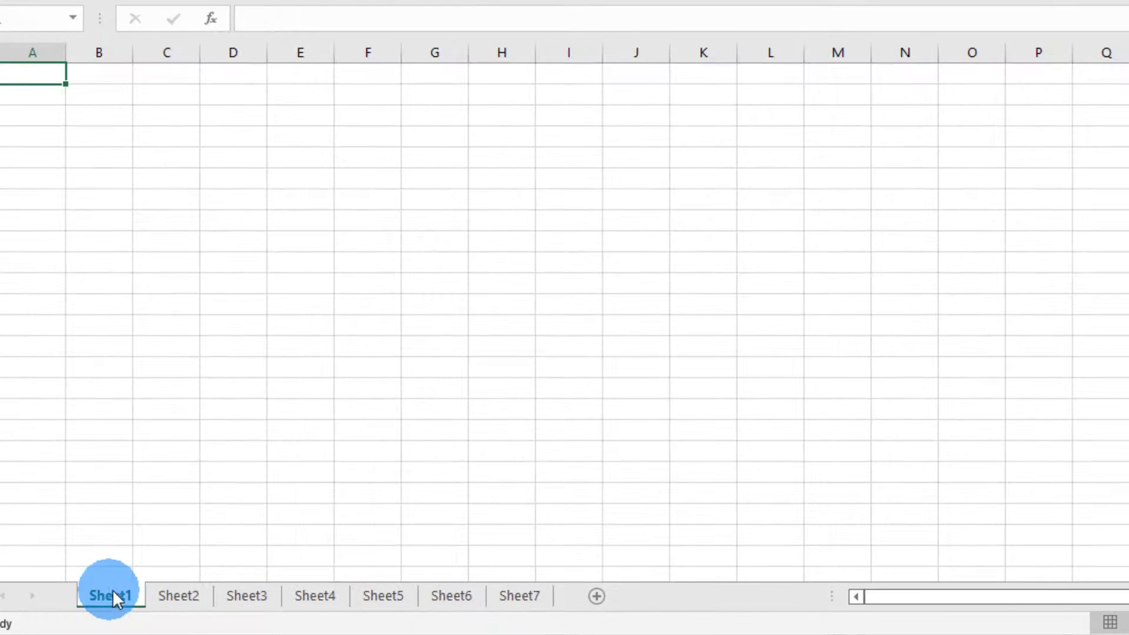
click(176, 595)
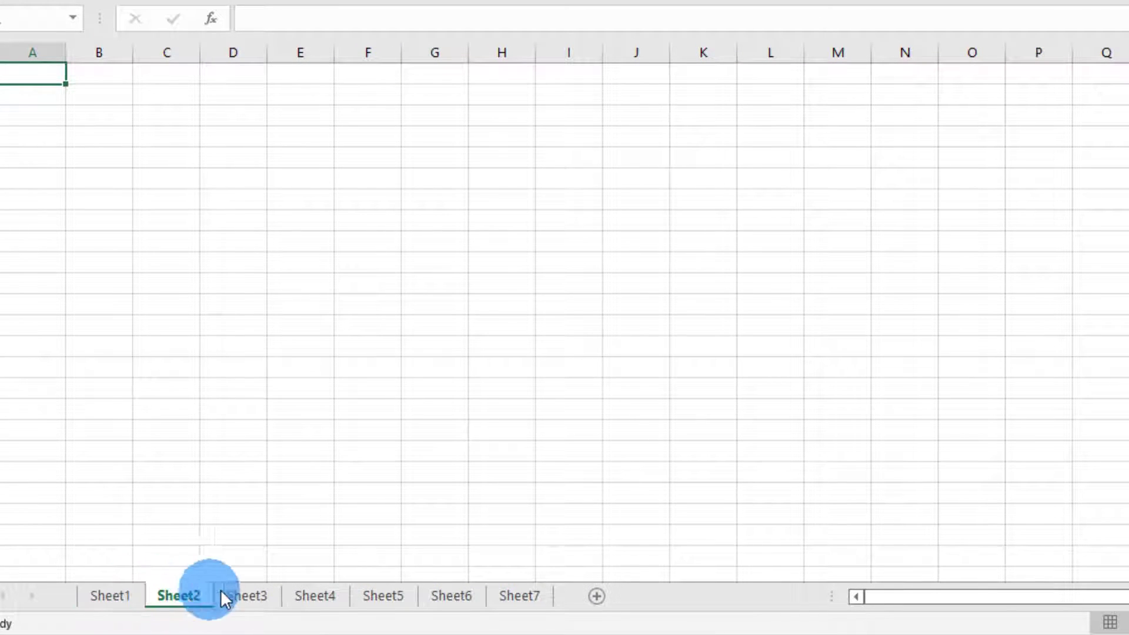
click(250, 595)
click(321, 595)
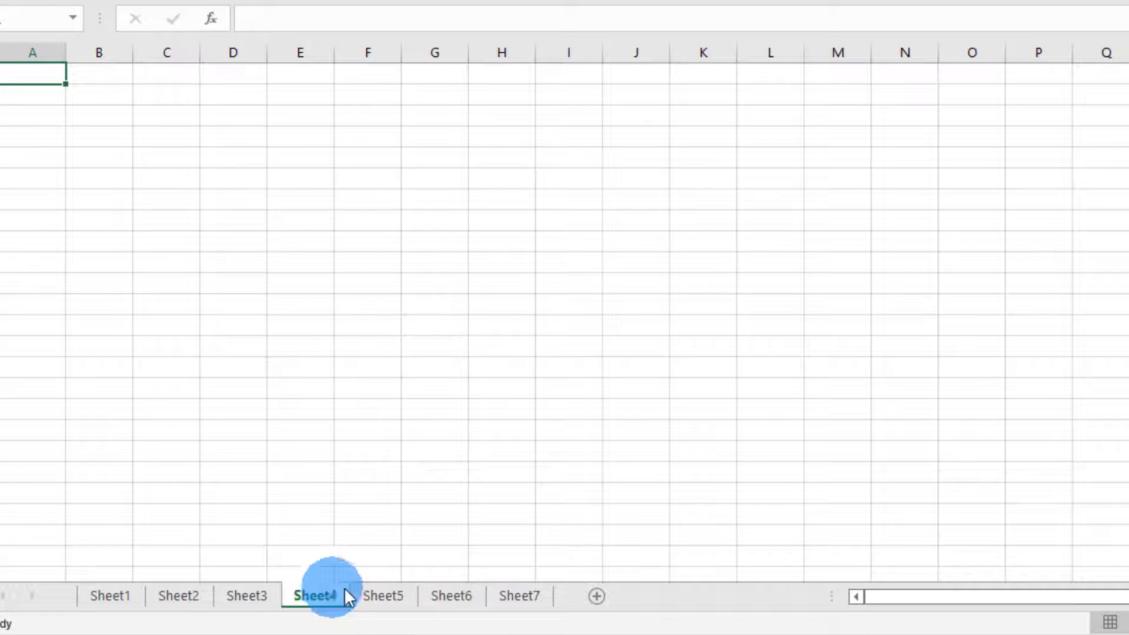
click(377, 595)
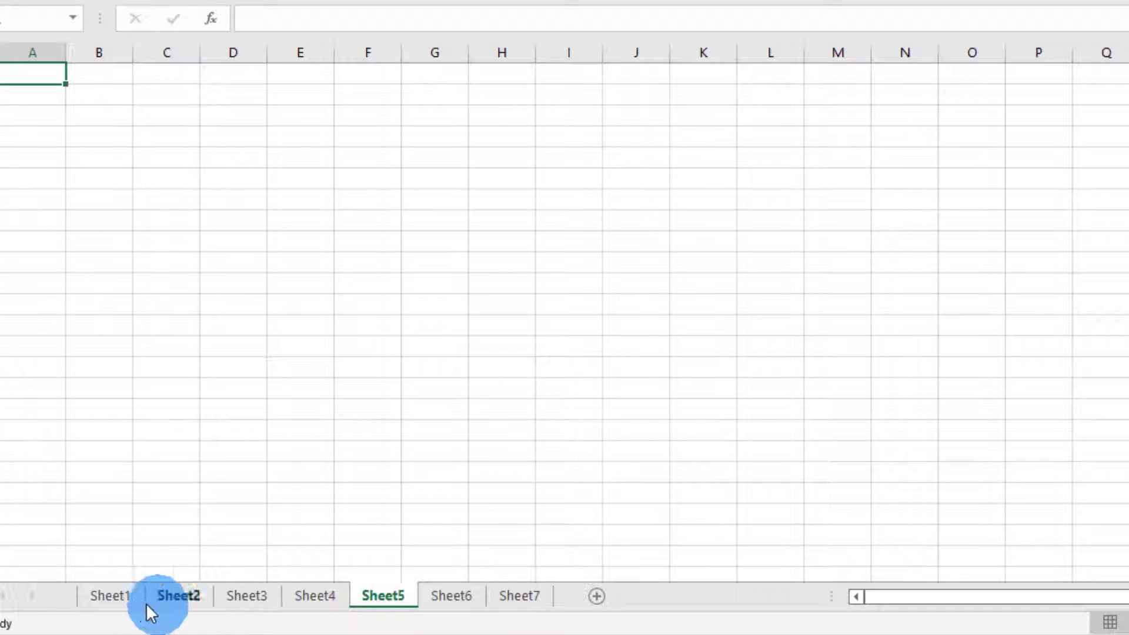
Rename Sheet1 as RONAS VIDEO.
click(124, 596)
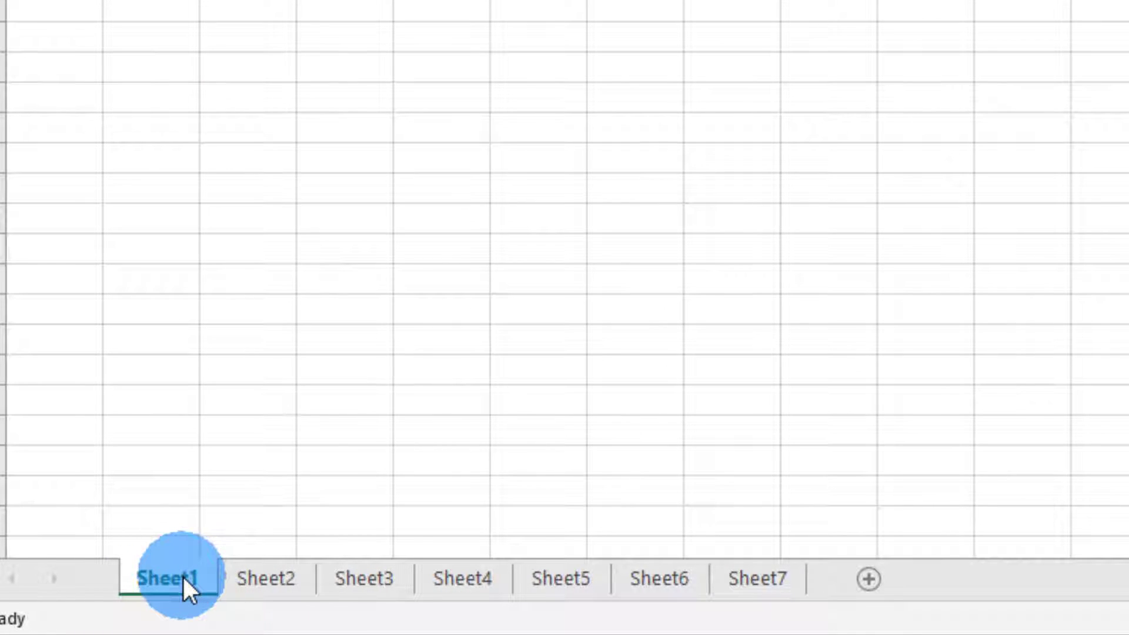
right_click(183, 576)
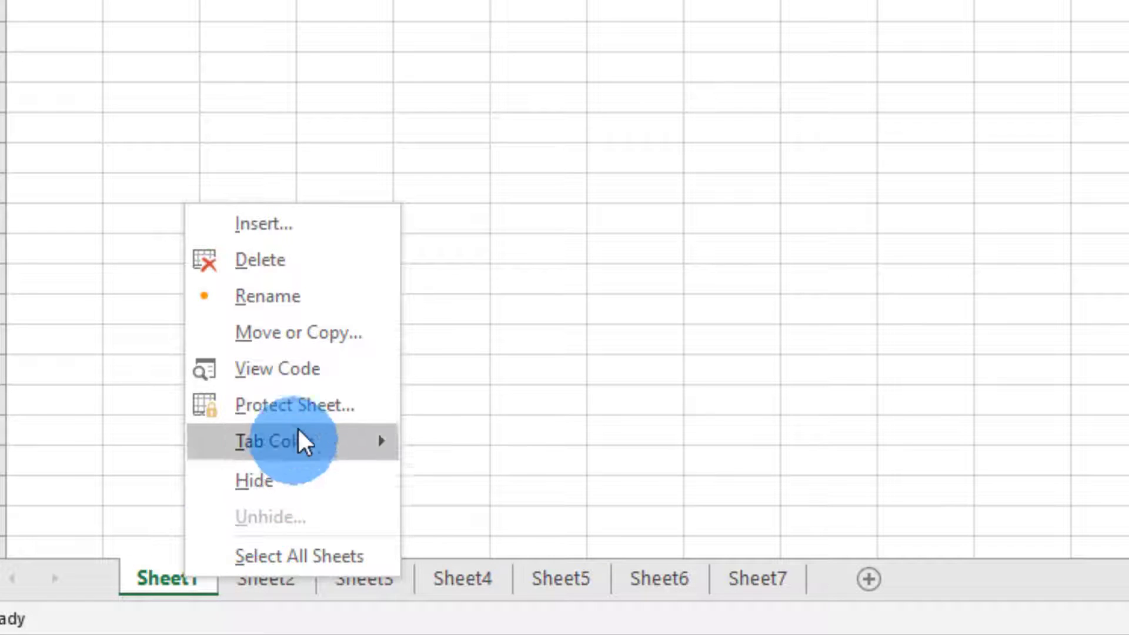
click(299, 297)
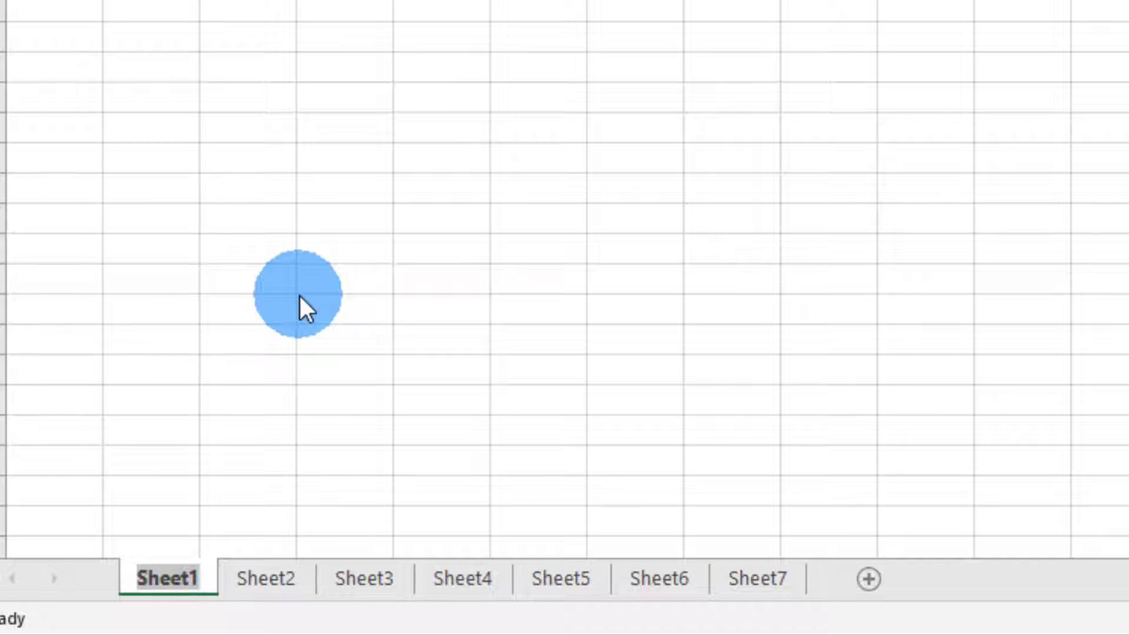
text(R)
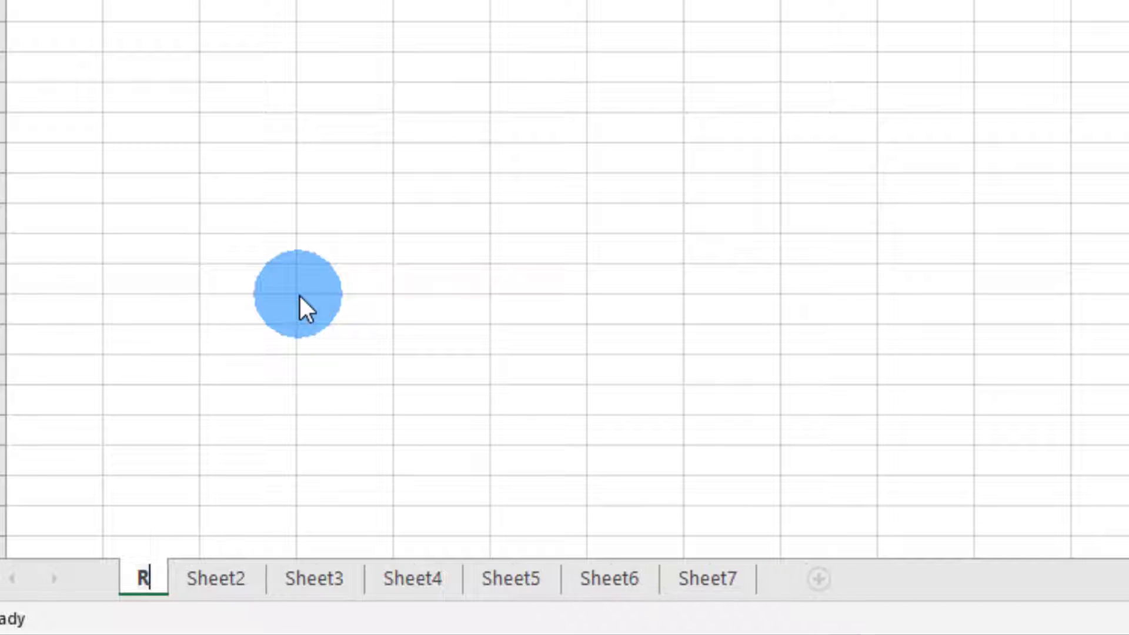
text(ONAS VIDEO)
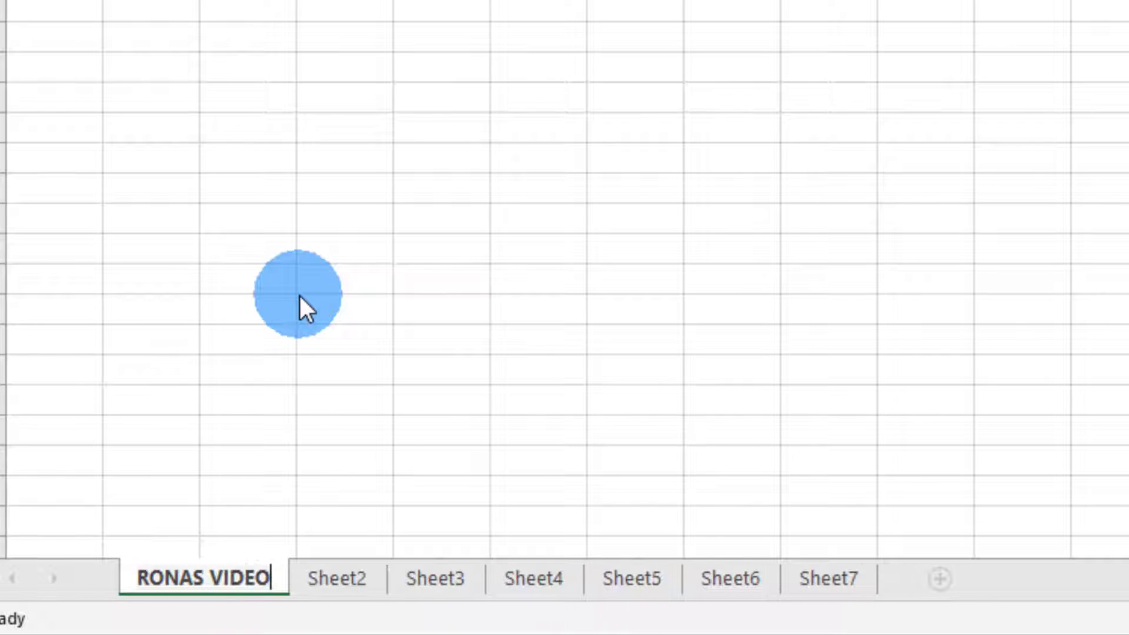
key(Return)
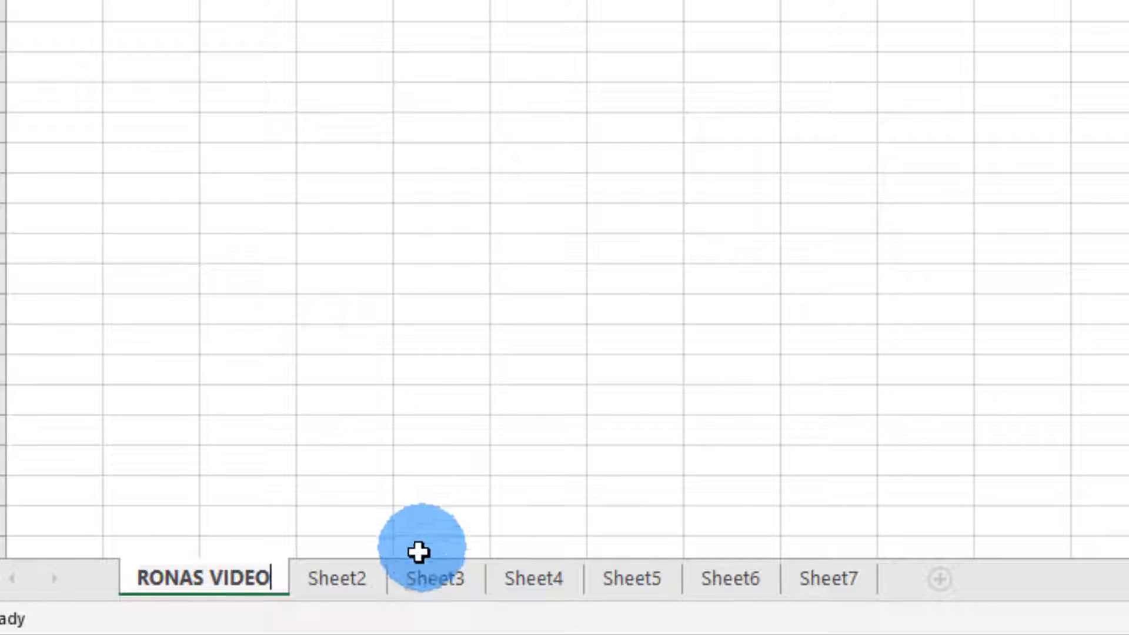
click(350, 577)
click(197, 577)
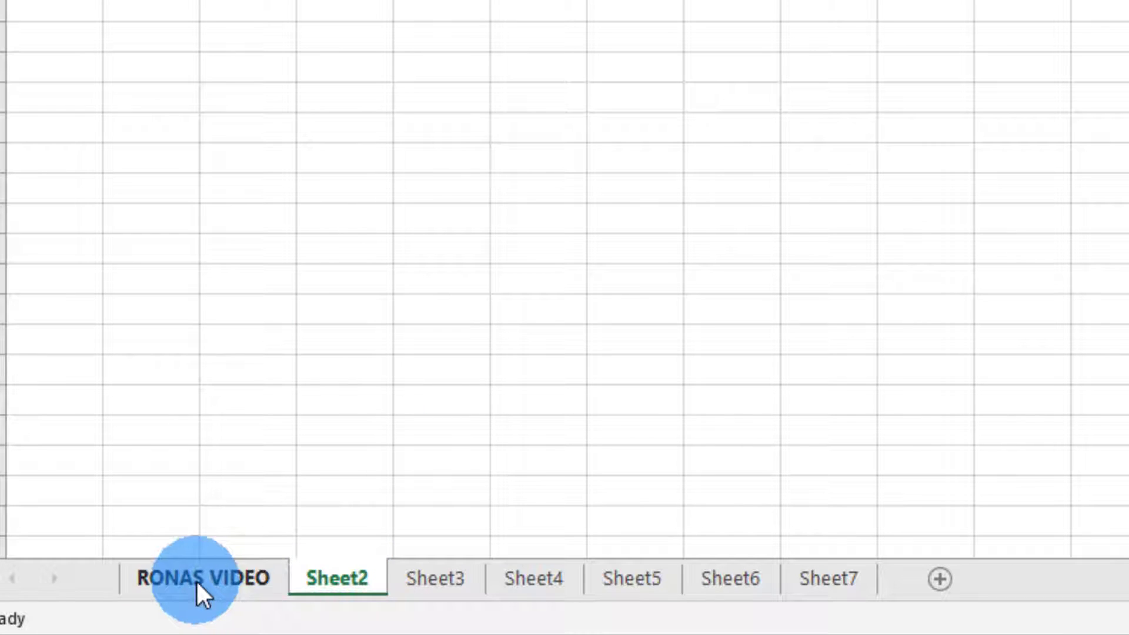
Rename Sheet2 as 1ST VIDEO.
click(348, 578)
right_click(348, 584)
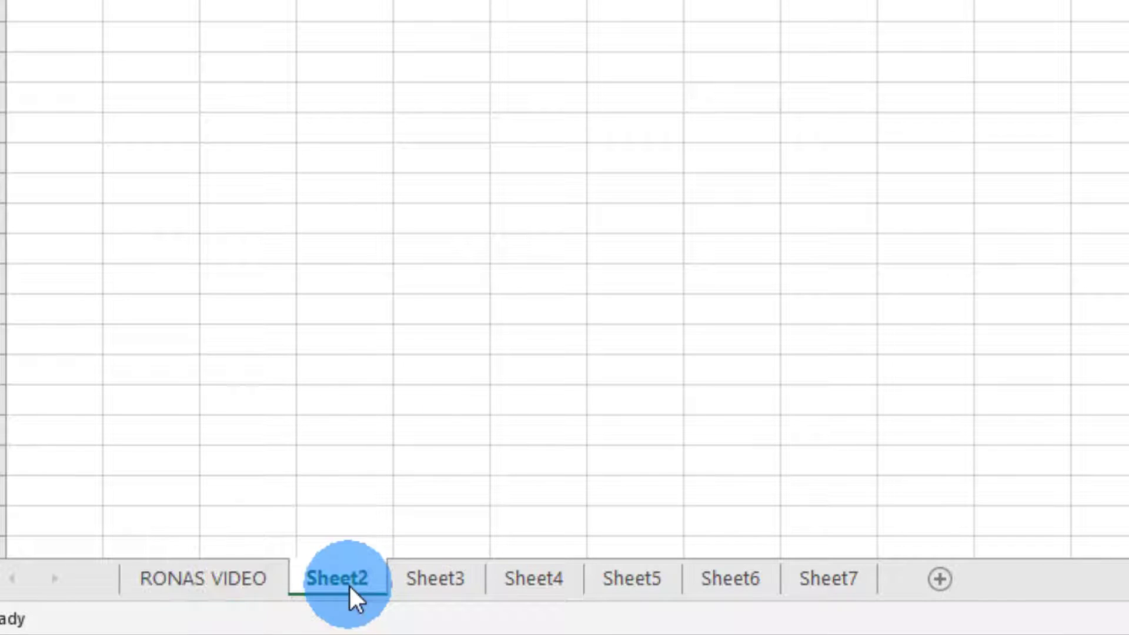
click(475, 320)
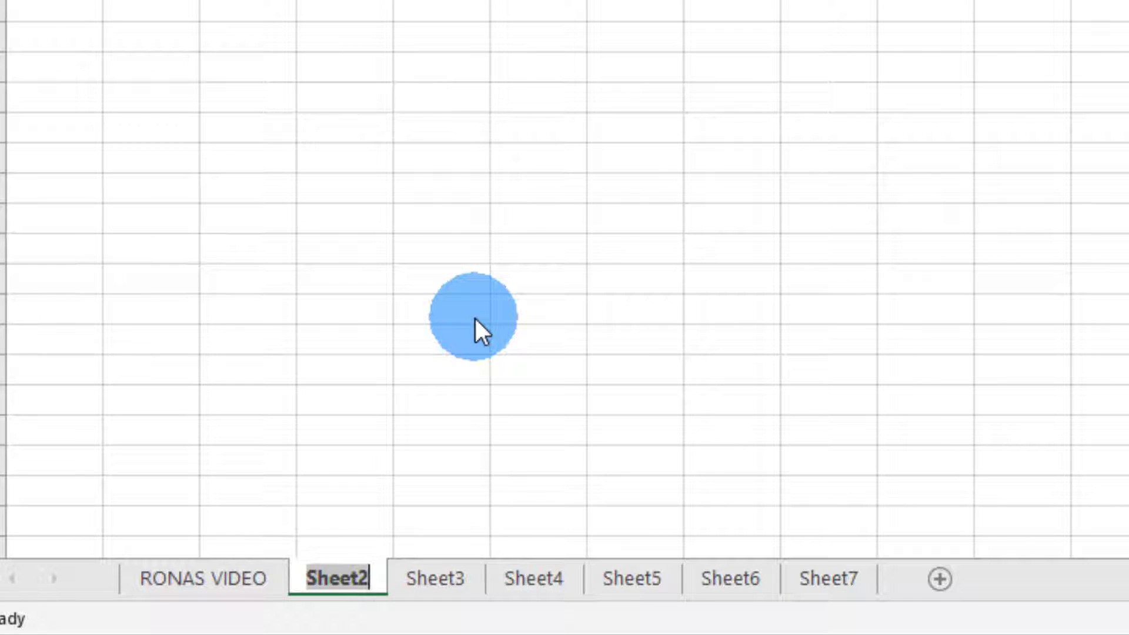
text(1AT)
key(BackSpace)
key(BackSpace)
text(ST )
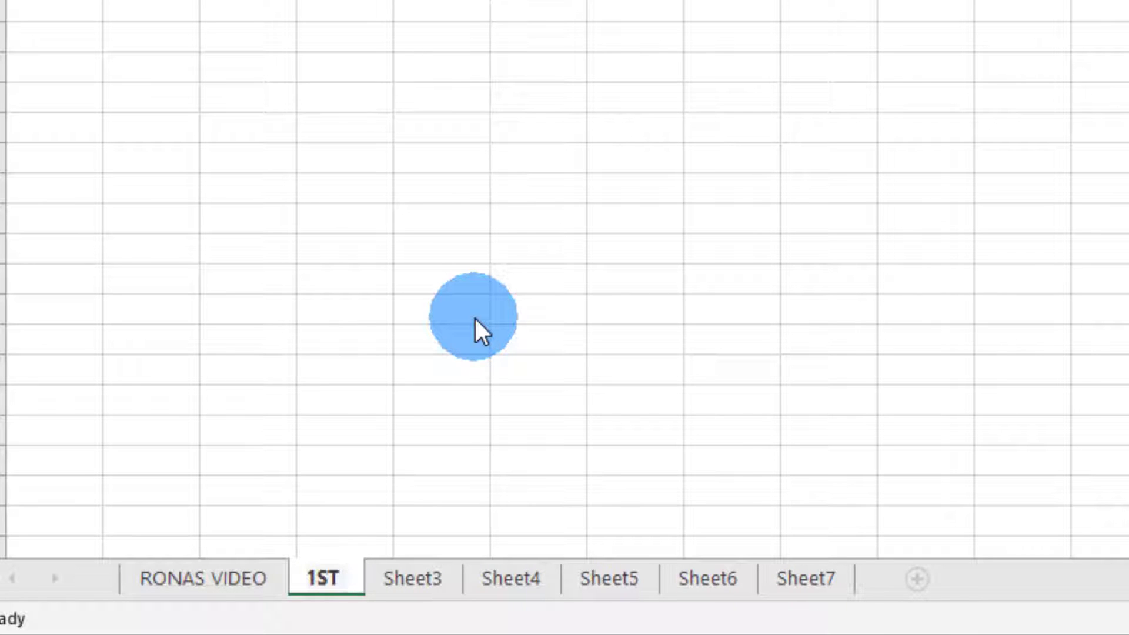
text(VIDEO)
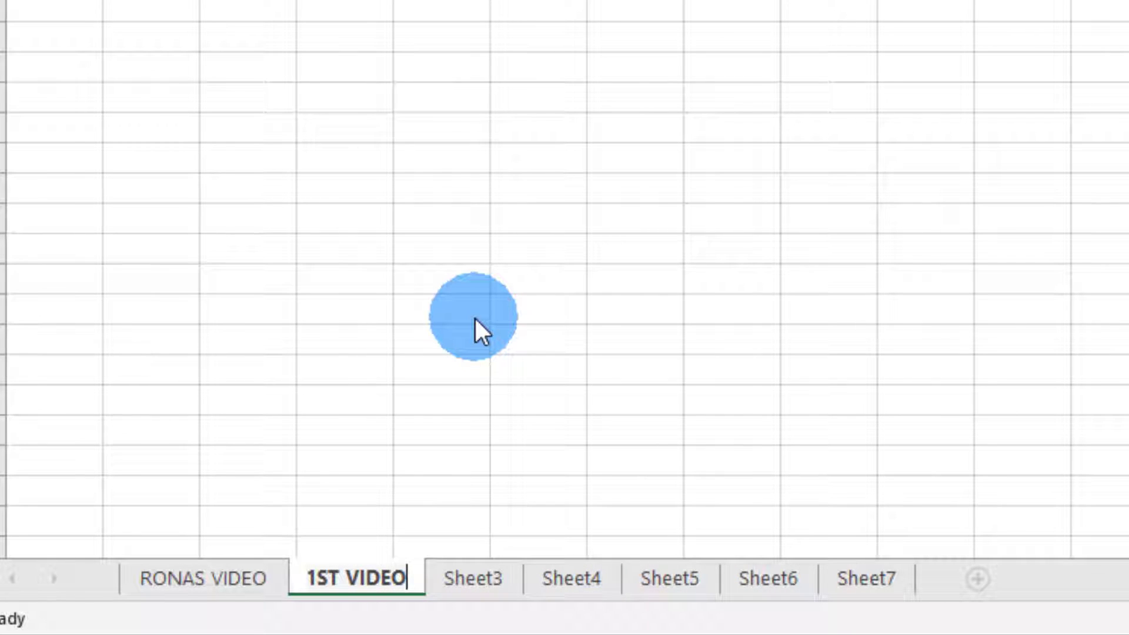
Rename Sheet3 as DATA ONE.
click(506, 566)
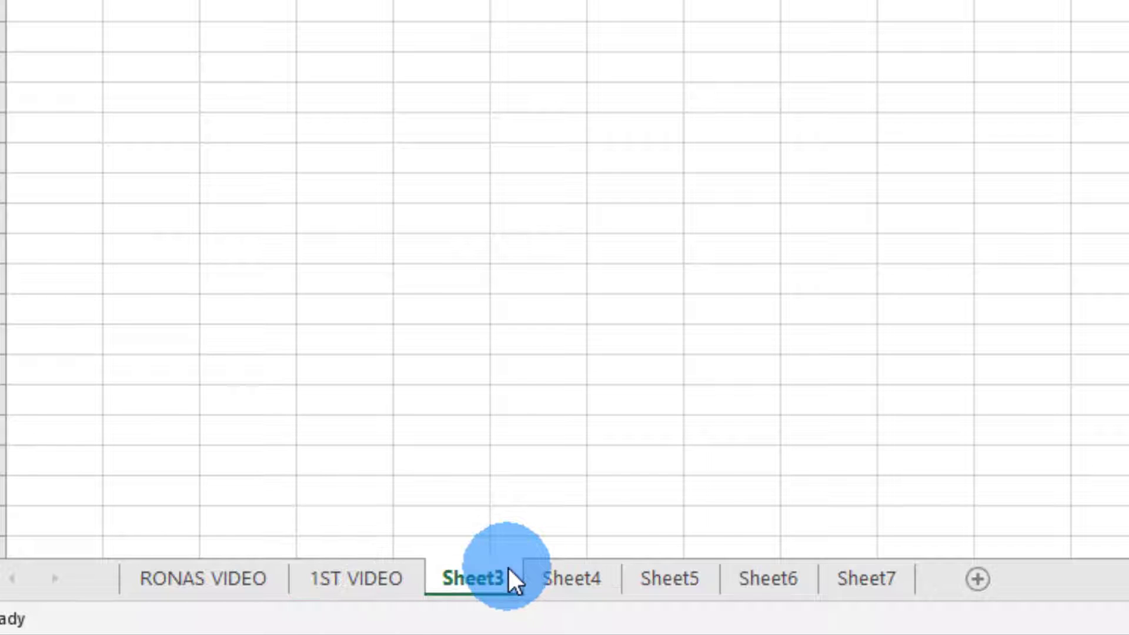
right_click(507, 566)
click(609, 287)
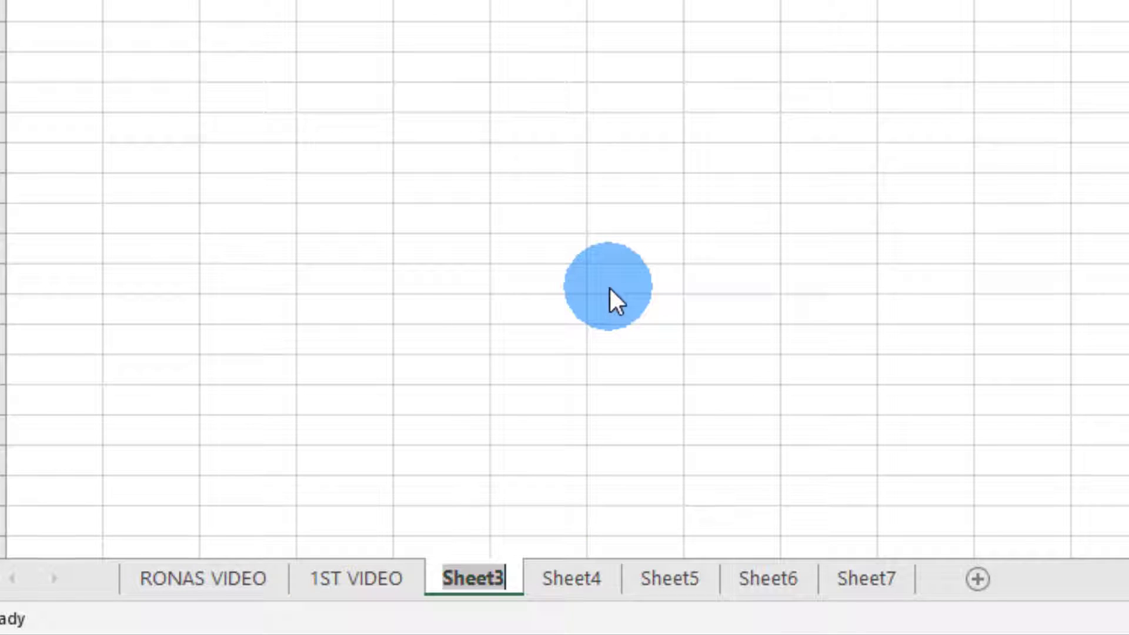
text(DATA)
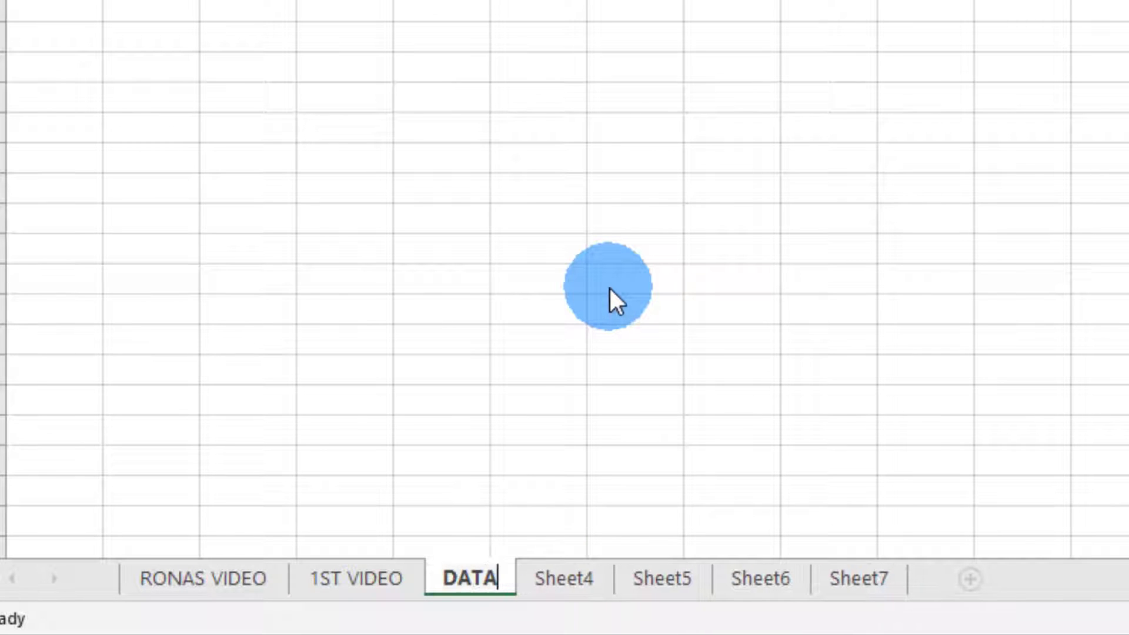
text( ONE)
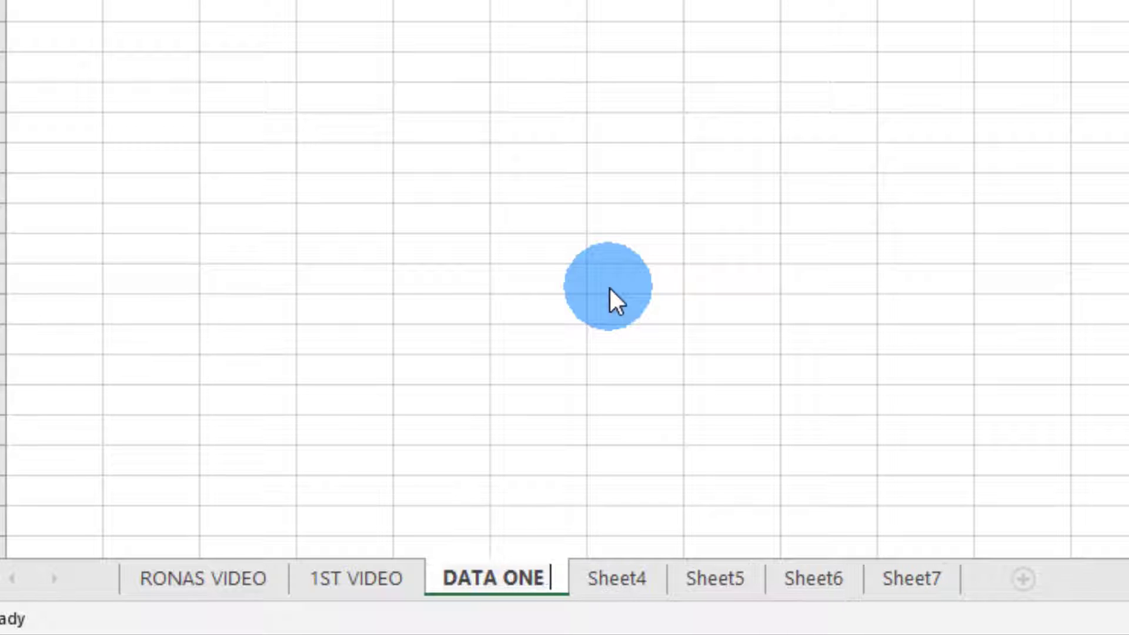
key(Return)
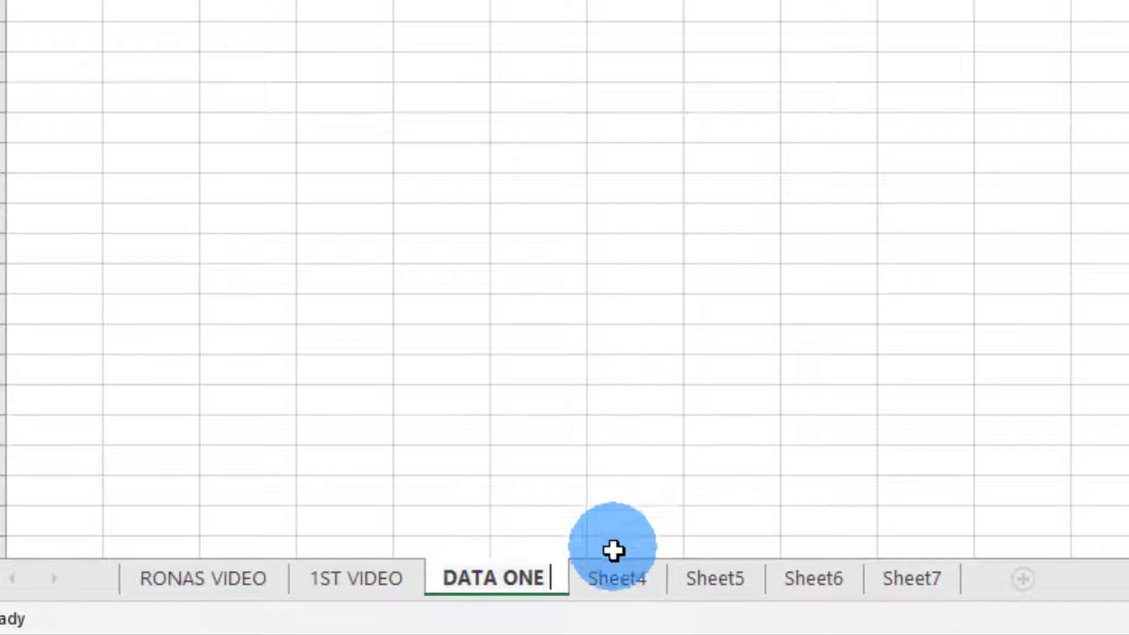
Rename Sheet4 as YOUTUBE VIDEOS and switch to Sheet5.
click(613, 573)
right_click(613, 573)
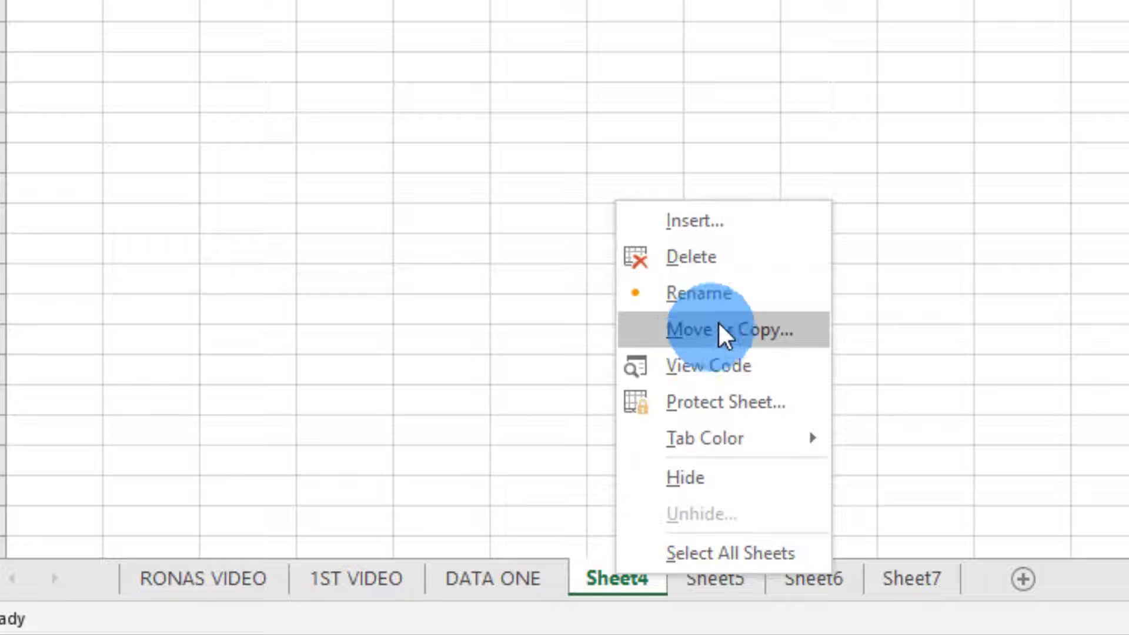
click(735, 305)
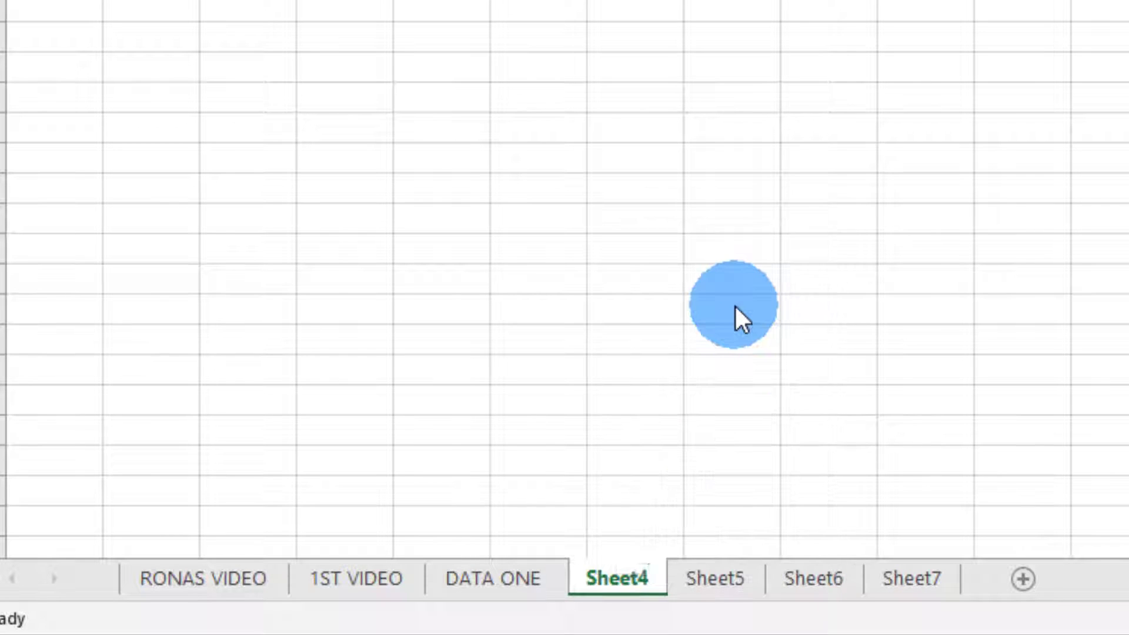
text(YOU)
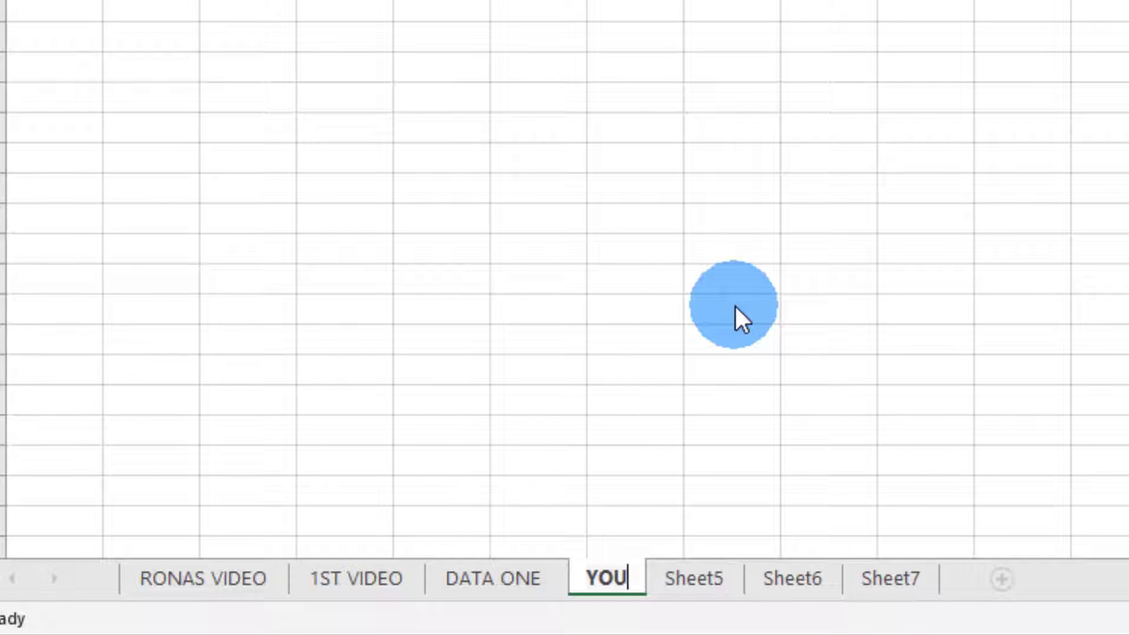
text(TUBE)
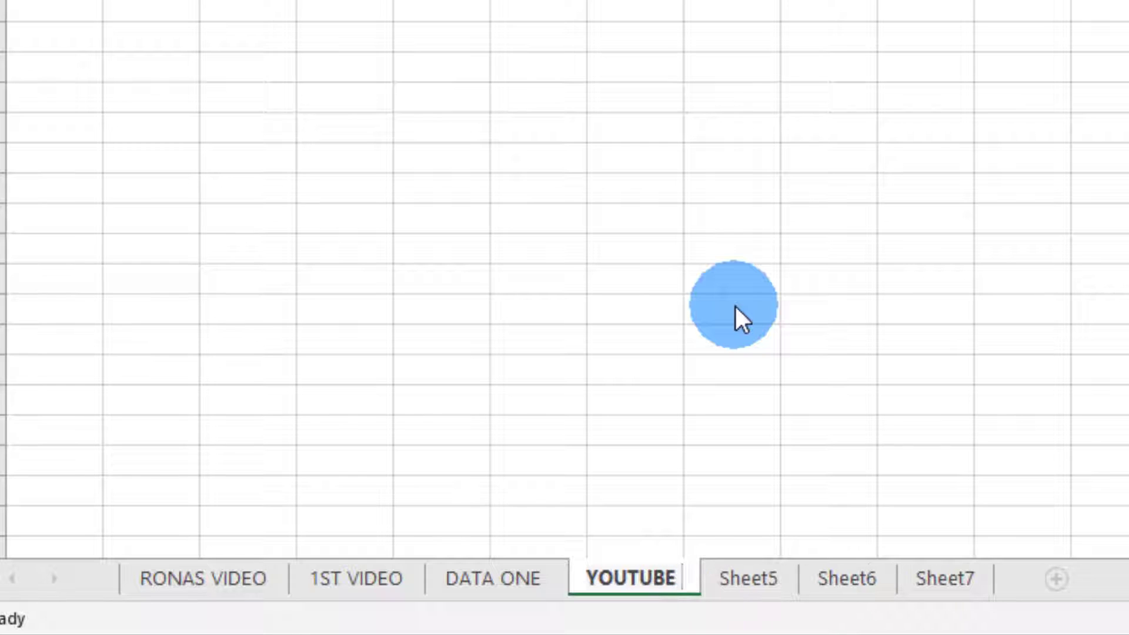
text( VIDEO)
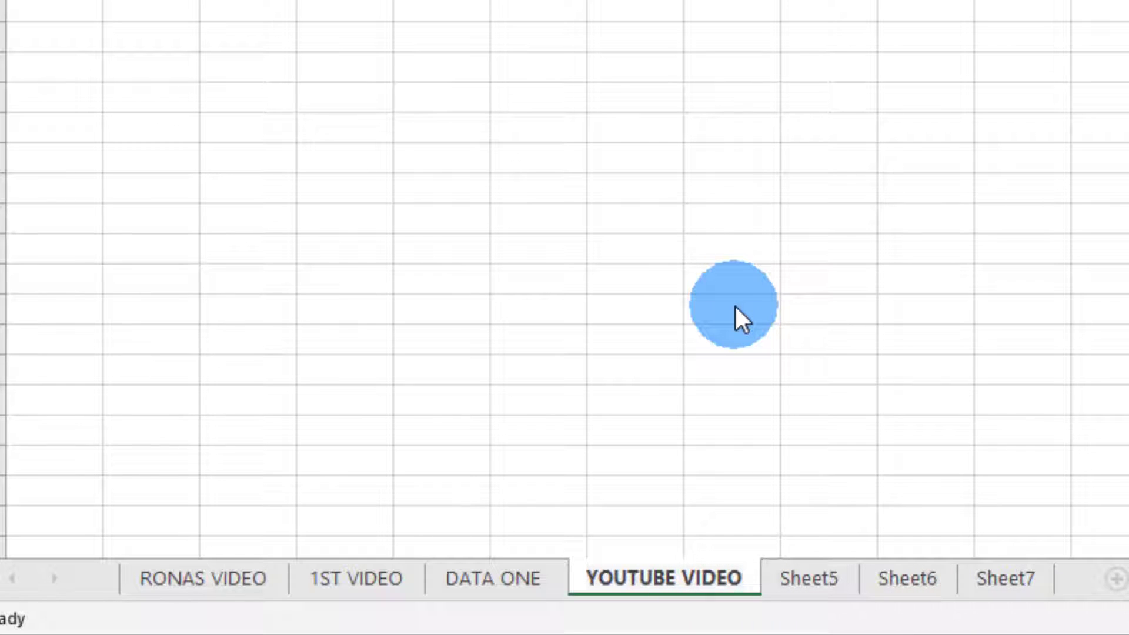
text(S)
click(819, 595)
click(835, 581)
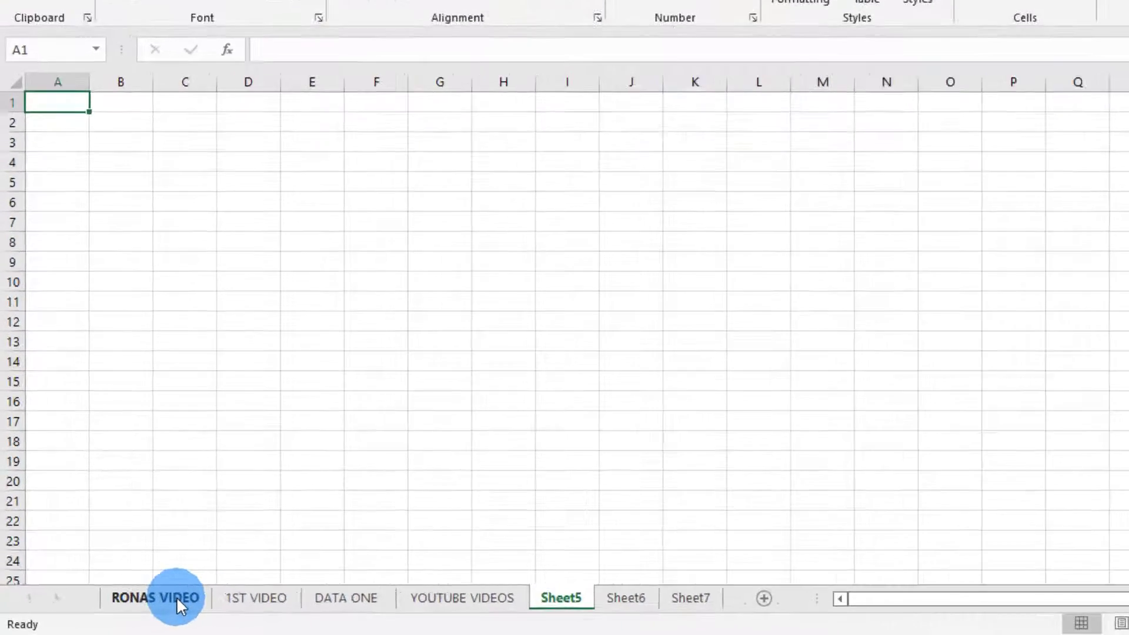
Switch to the RONAS VIDEO sheet and colour its tab with the medium blue theme colour.
click(176, 598)
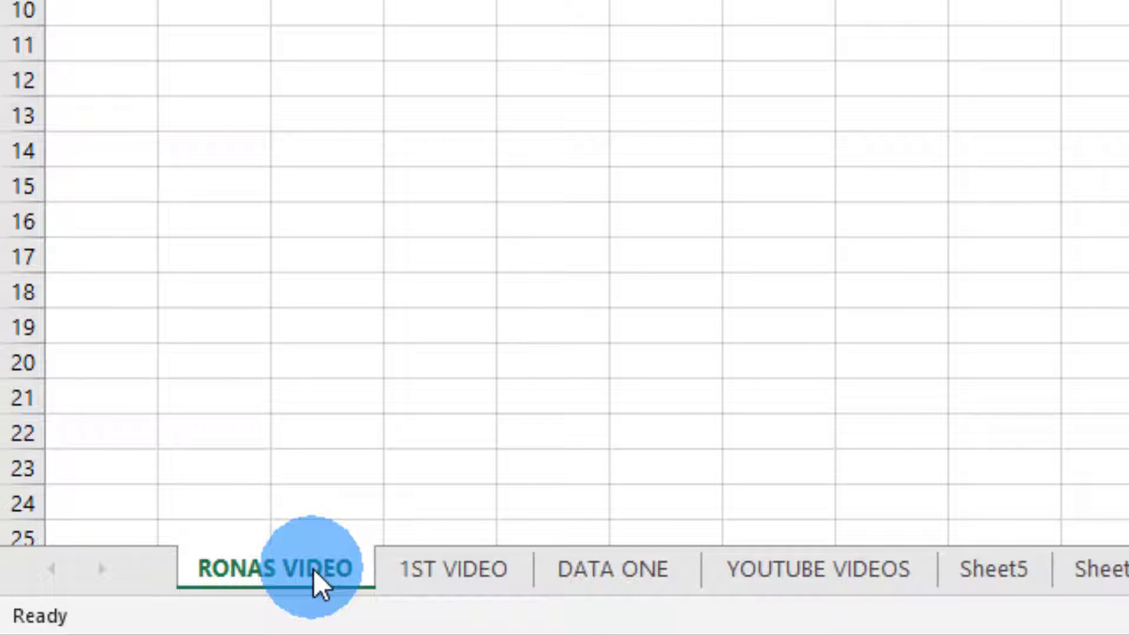
right_click(313, 569)
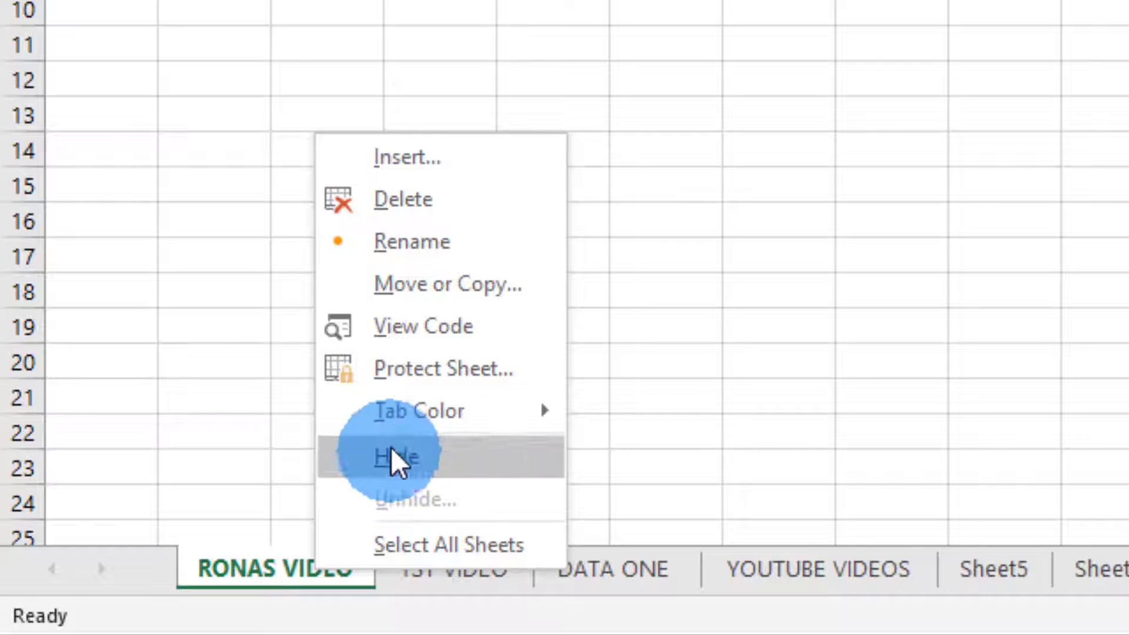
mouse_move(547, 411)
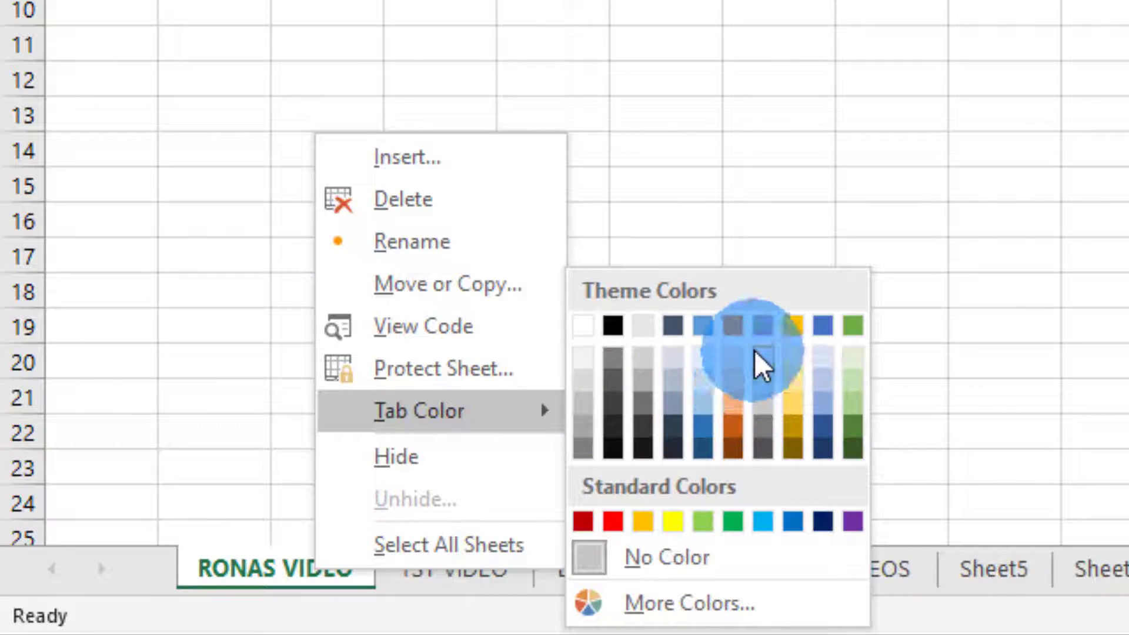
click(706, 329)
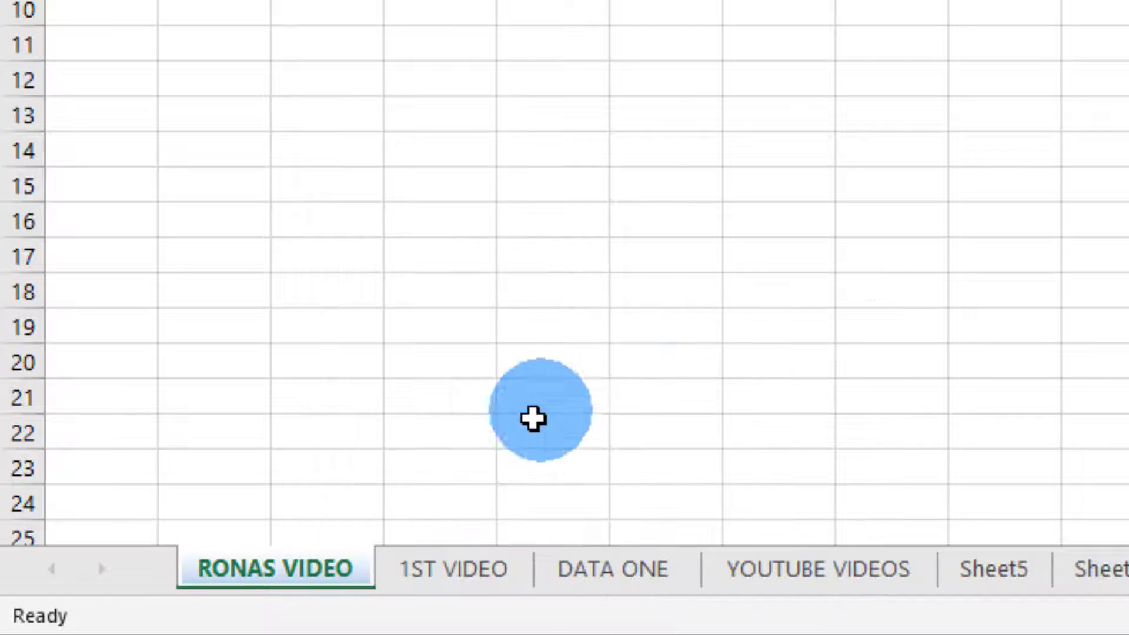
Switch to the 1ST VIDEO sheet and colour its tab standard red.
click(437, 573)
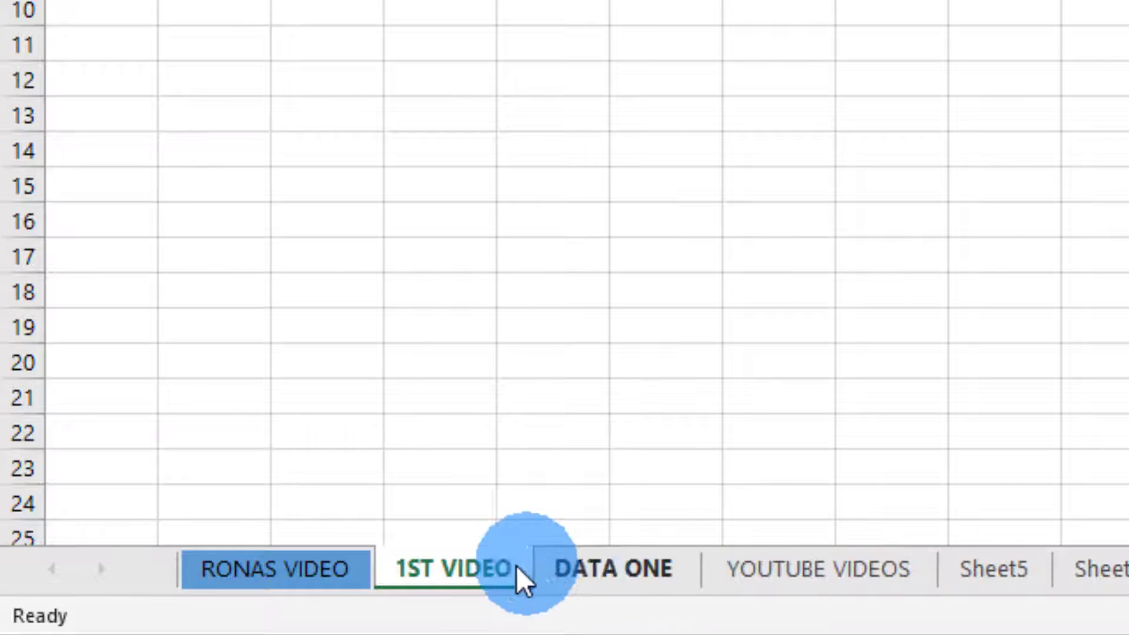
right_click(447, 579)
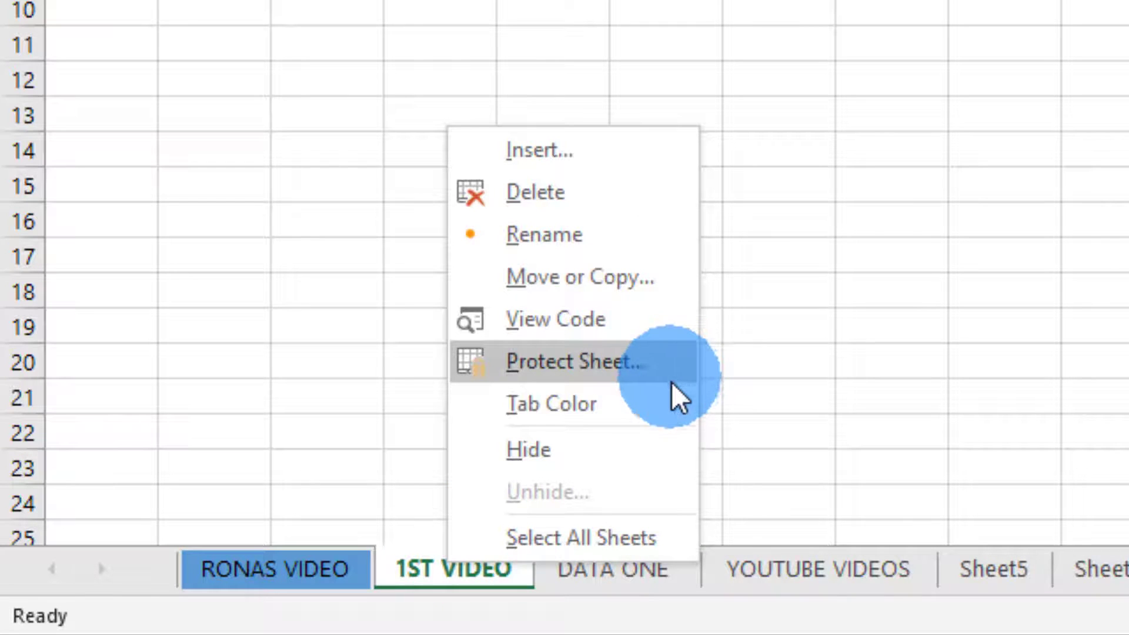
click(676, 398)
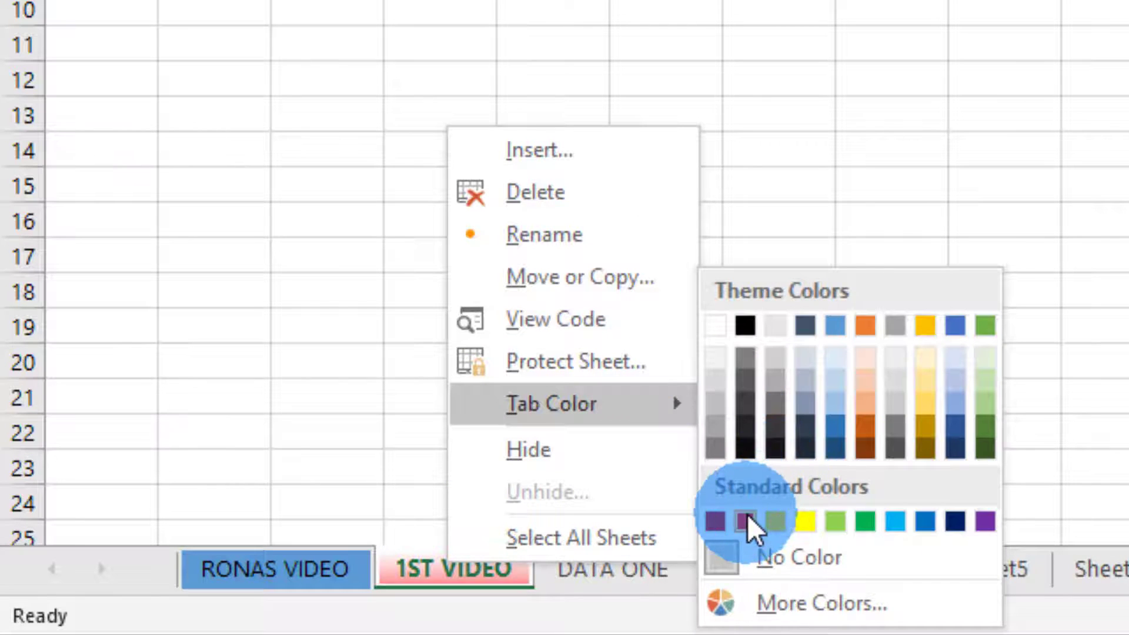
click(745, 522)
Switch to the DATA ONE sheet and colour its tab standard yellow.
click(585, 573)
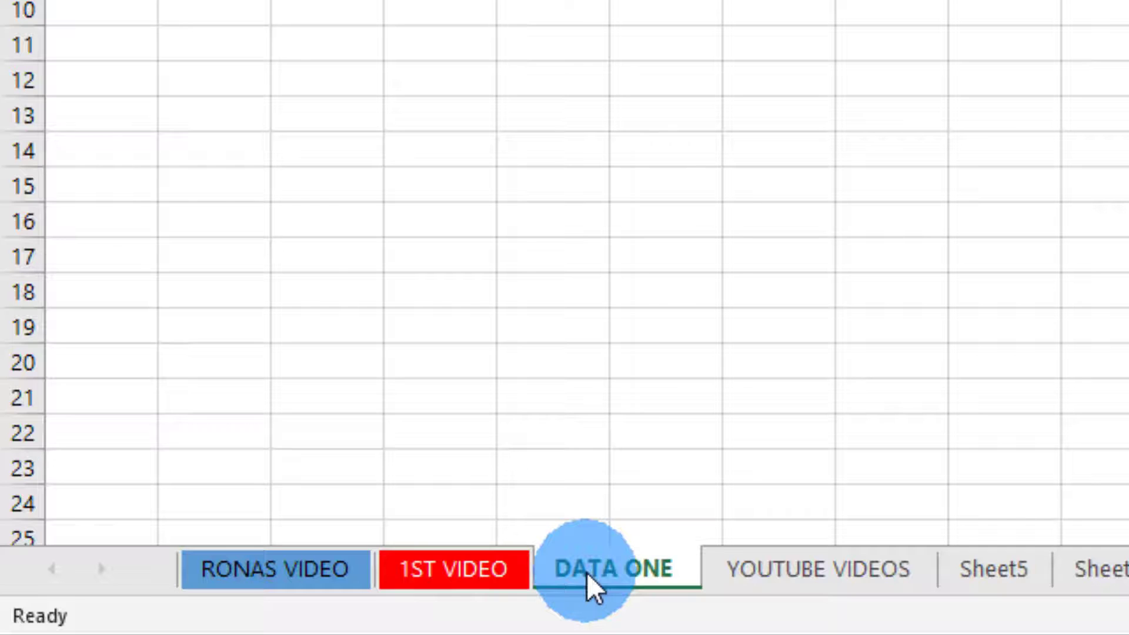
right_click(585, 574)
click(768, 438)
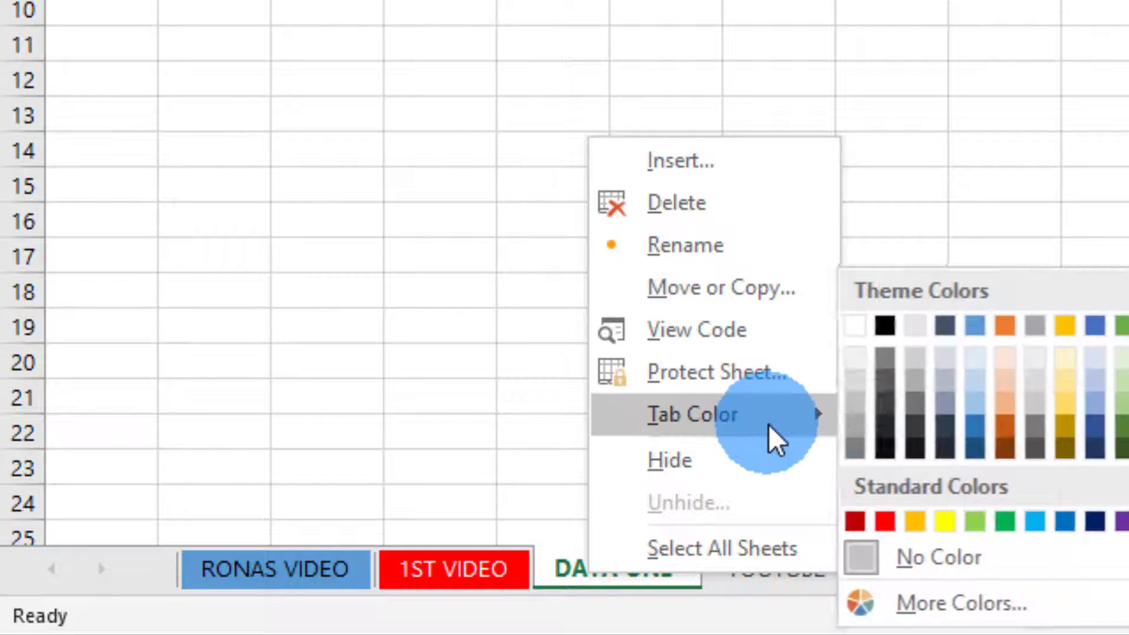
click(945, 522)
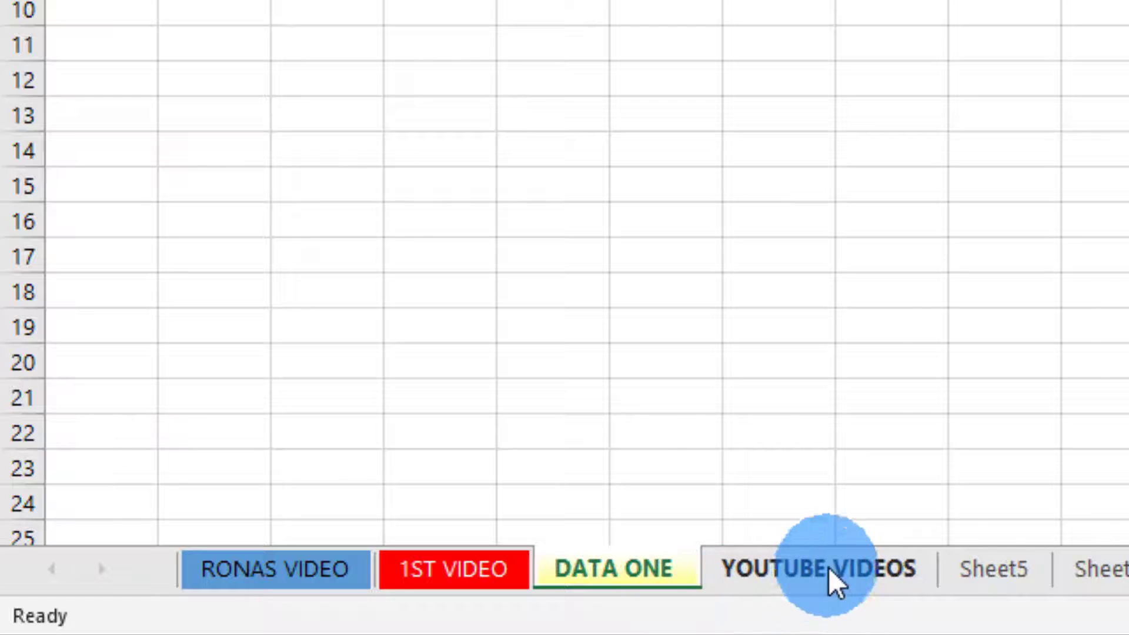
Switch to the YOUTUBE VIDEOS sheet and colour its tab with the green theme colour.
click(830, 573)
right_click(841, 568)
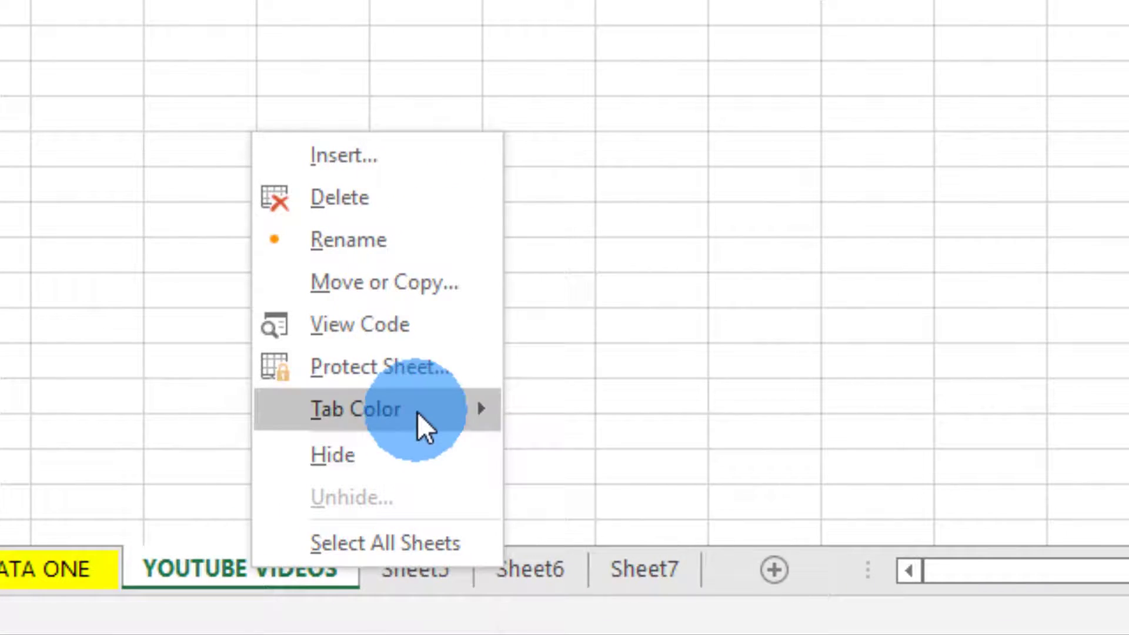
mouse_move(501, 411)
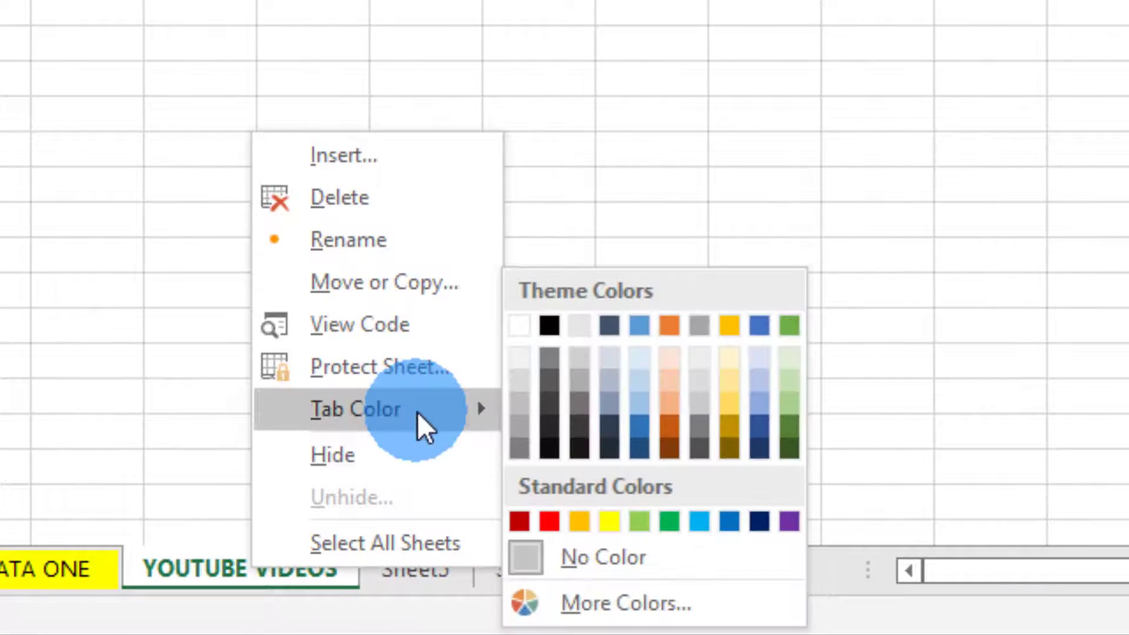
click(792, 326)
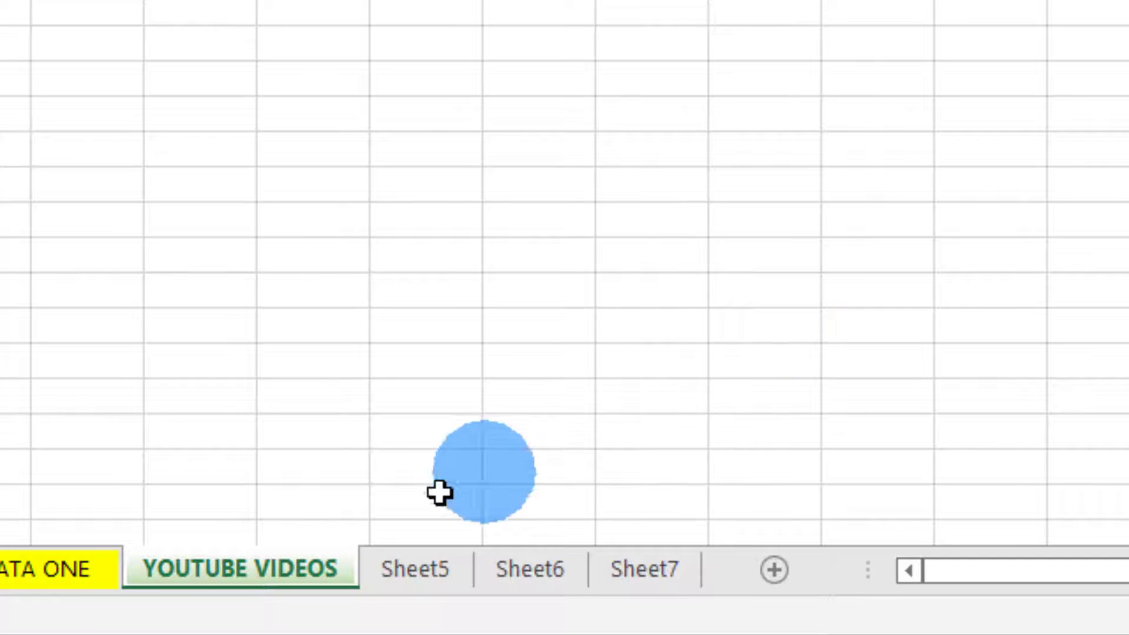
Add one new worksheet after Sheet5 and another one after Sheet7.
click(456, 560)
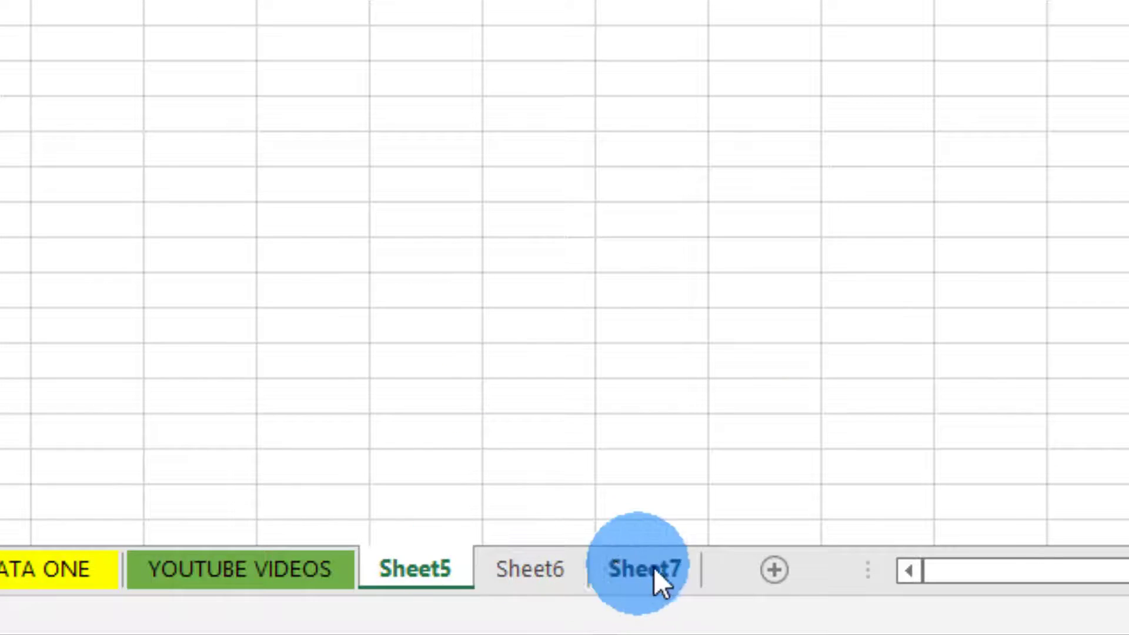
click(788, 569)
key(ctrl+Page_Down)
key(ctrl+Page_Down)
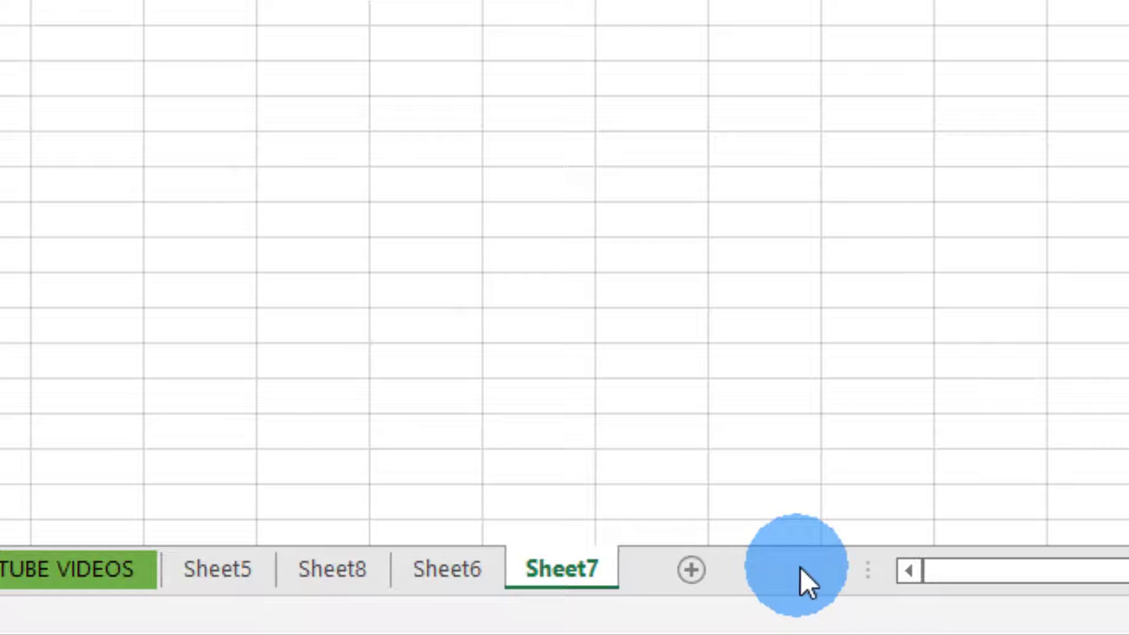
click(694, 568)
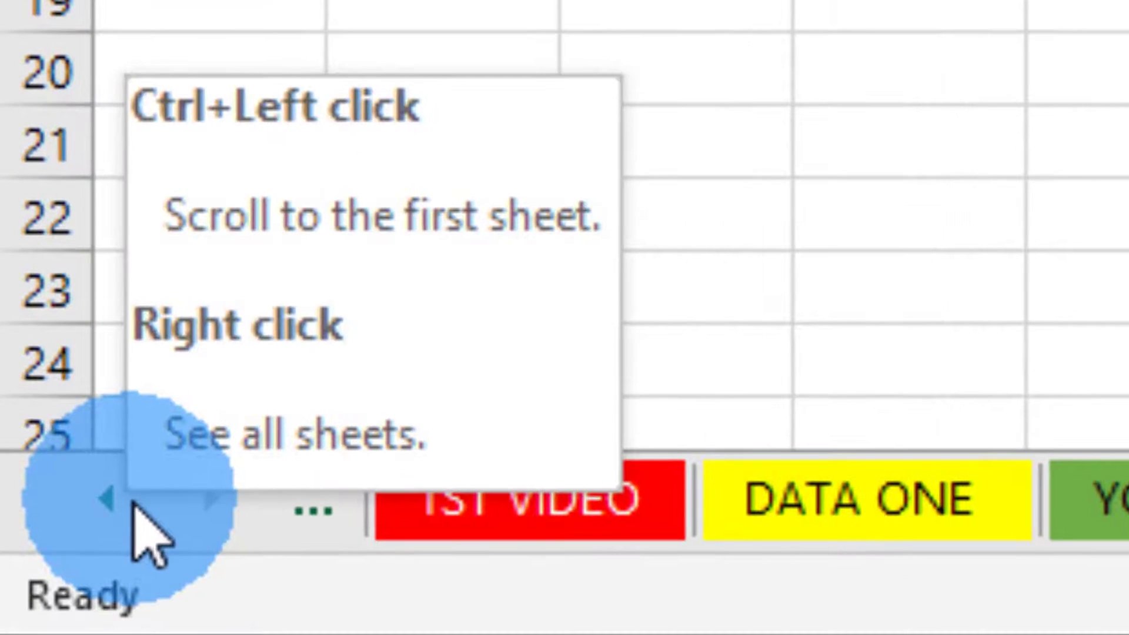
Insert a blank worksheet before RONAS VIDEO, looking through the Spreadsheet Solutions templates before choosing the Worksheet type.
click(133, 505)
click(133, 504)
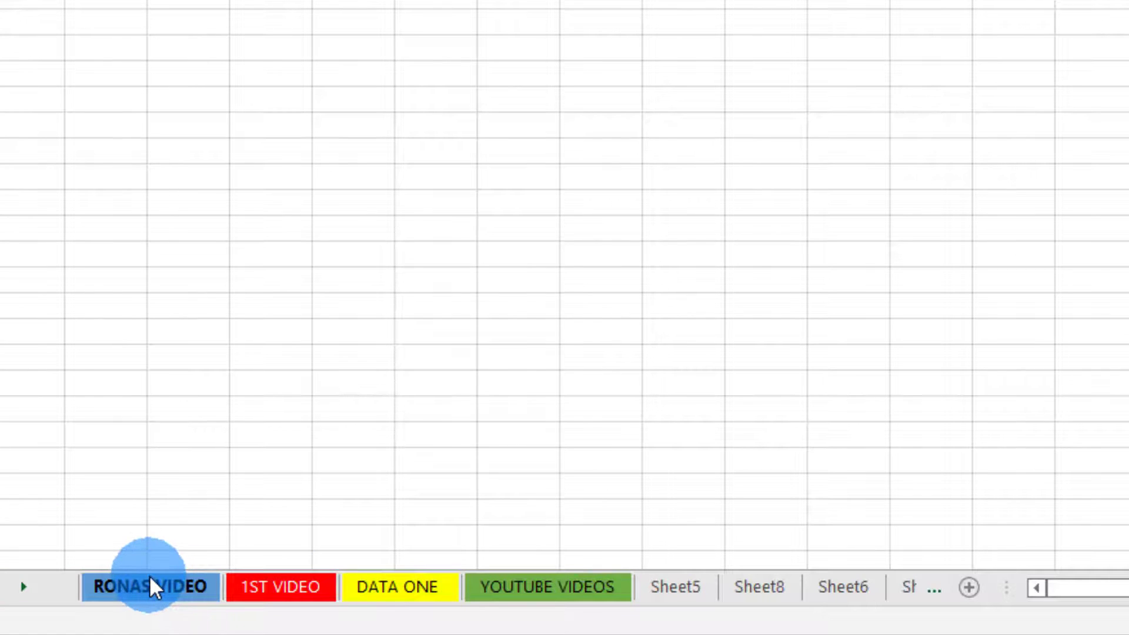
click(150, 579)
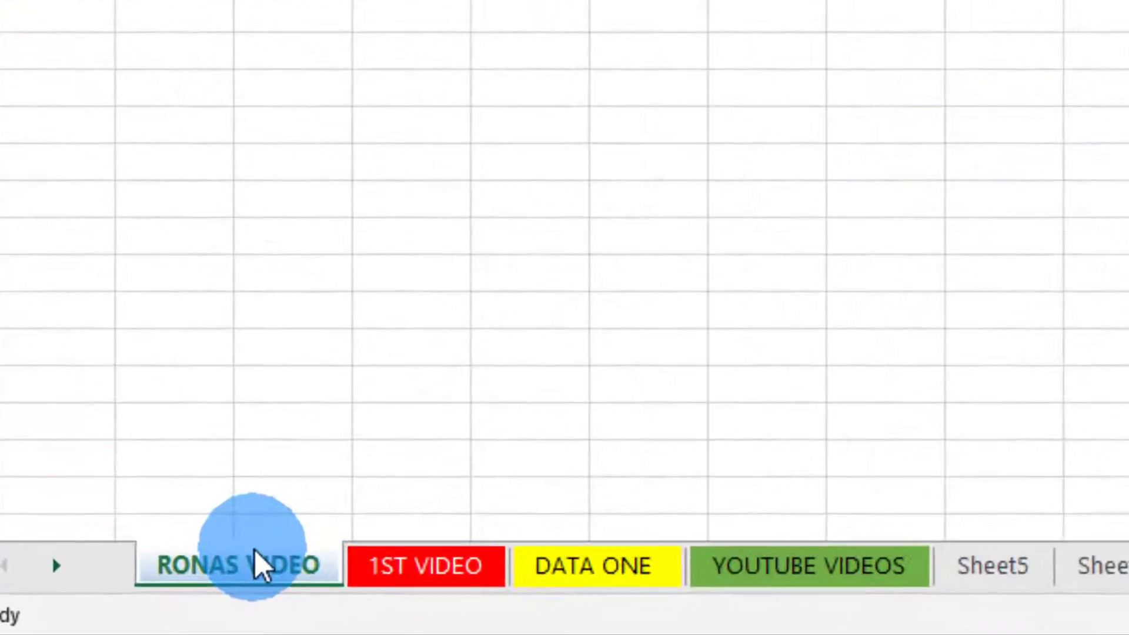
right_click(132, 602)
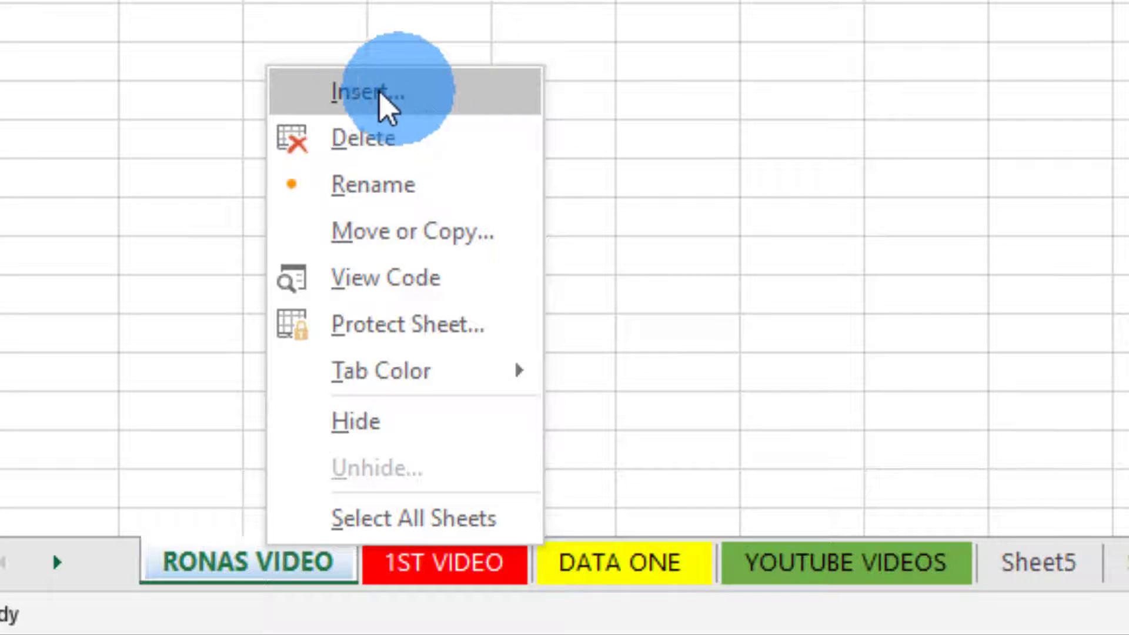
click(357, 96)
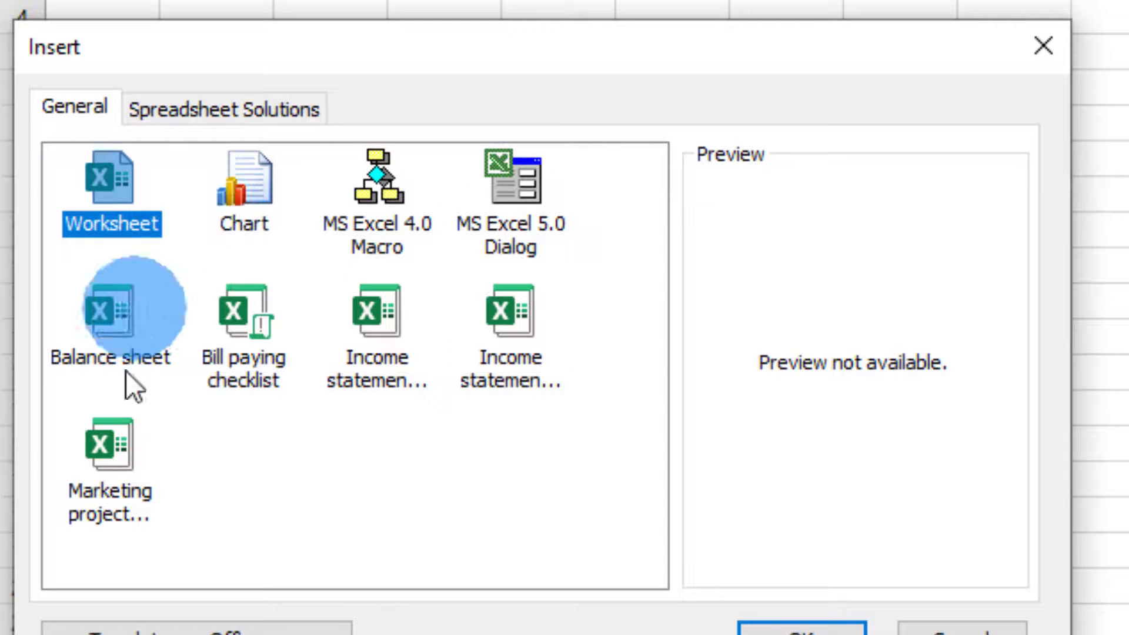
click(196, 117)
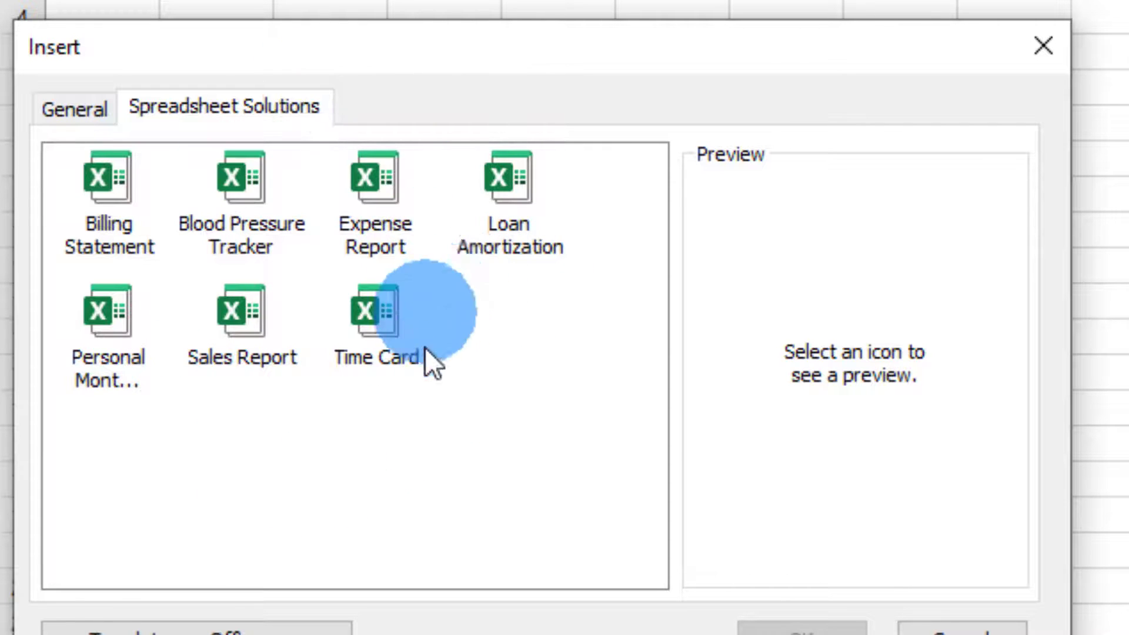
click(76, 95)
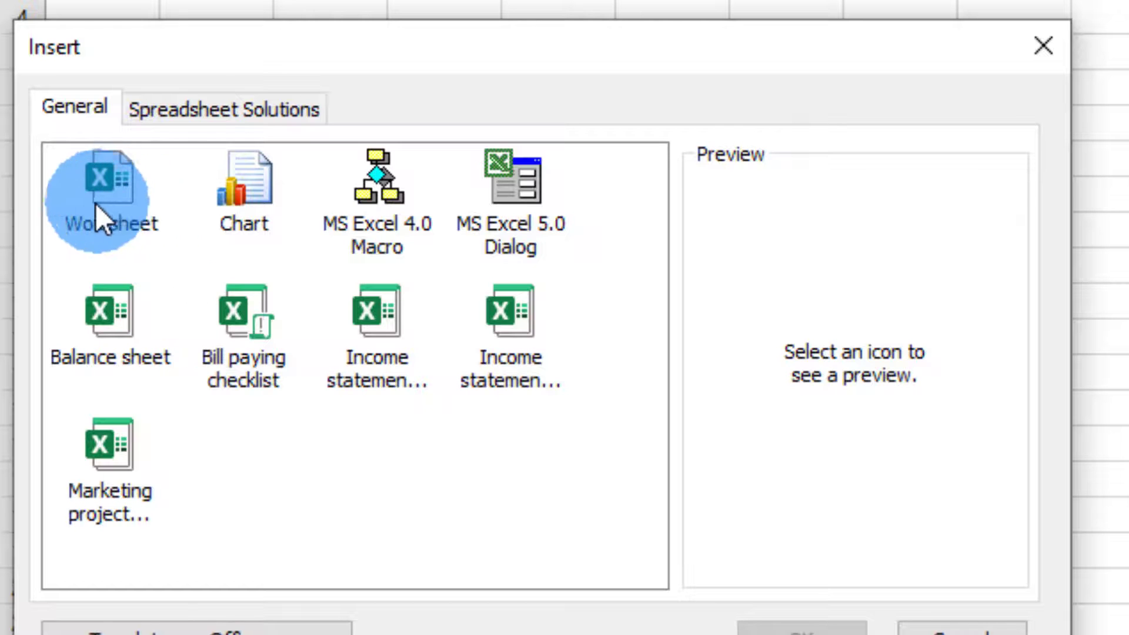
click(115, 171)
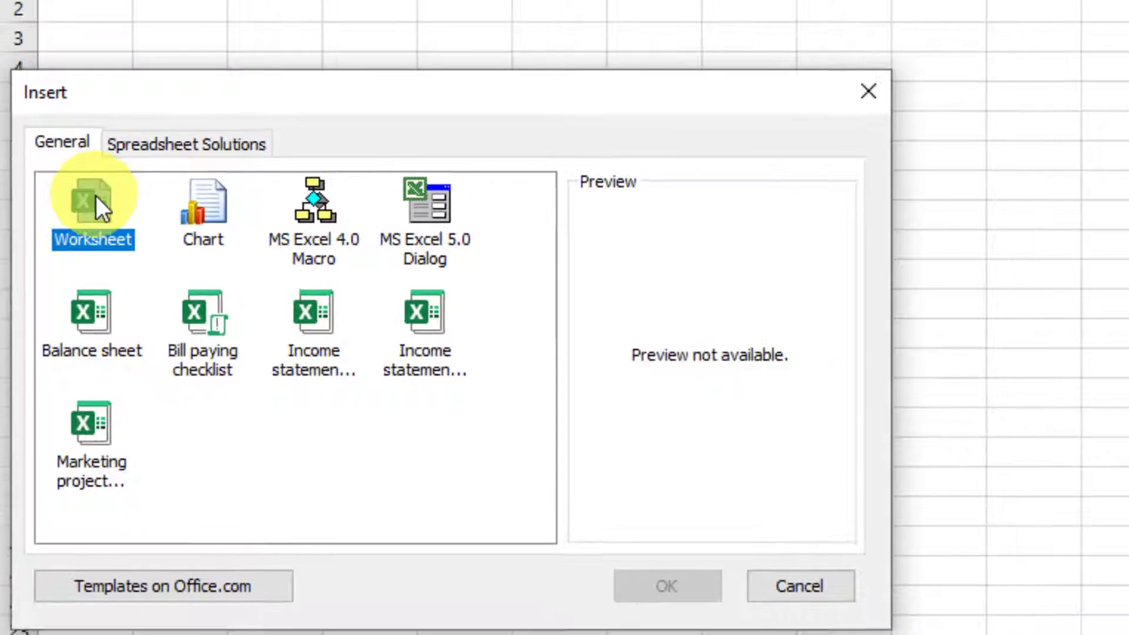
click(765, 629)
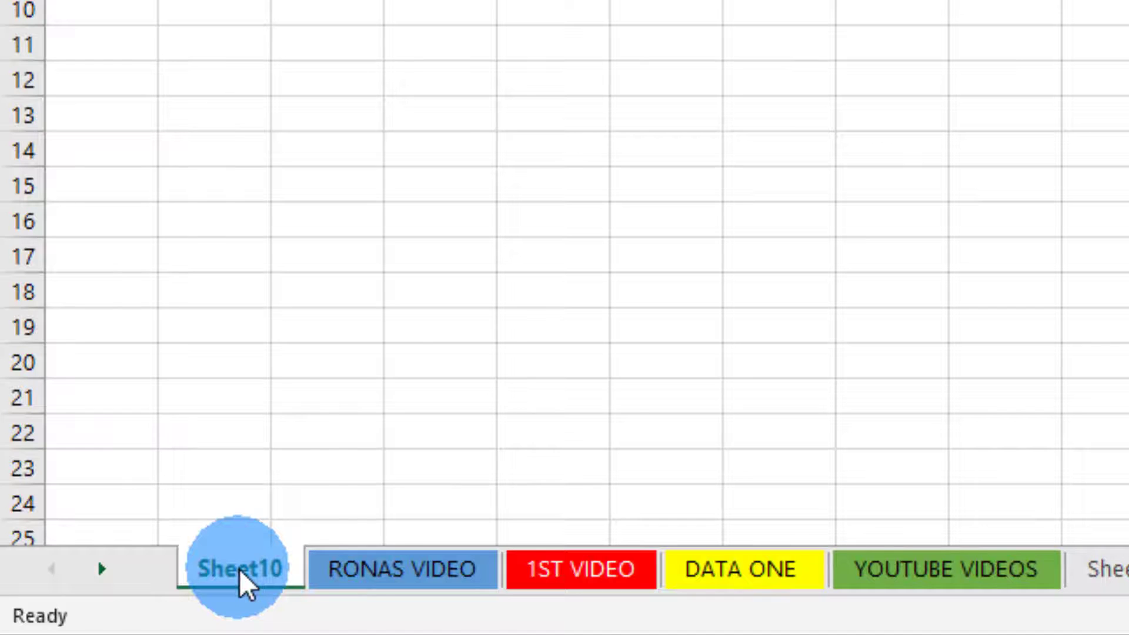
Move Sheet10 to the end of New Microsoft Excel Worksheet.xlsx without creating a copy.
right_click(240, 570)
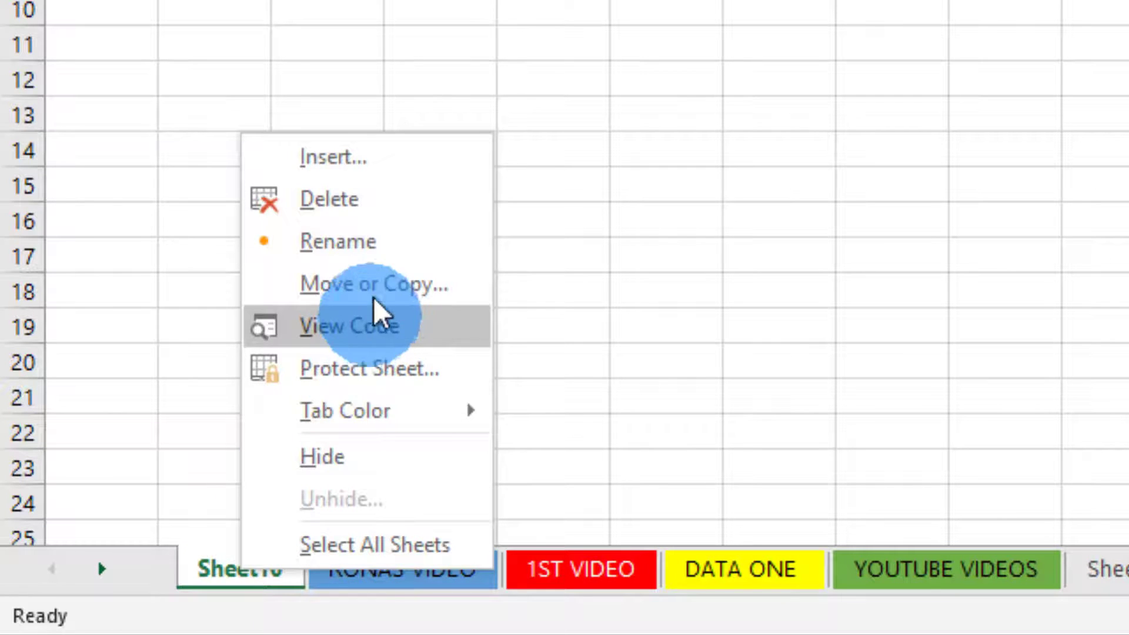
click(383, 283)
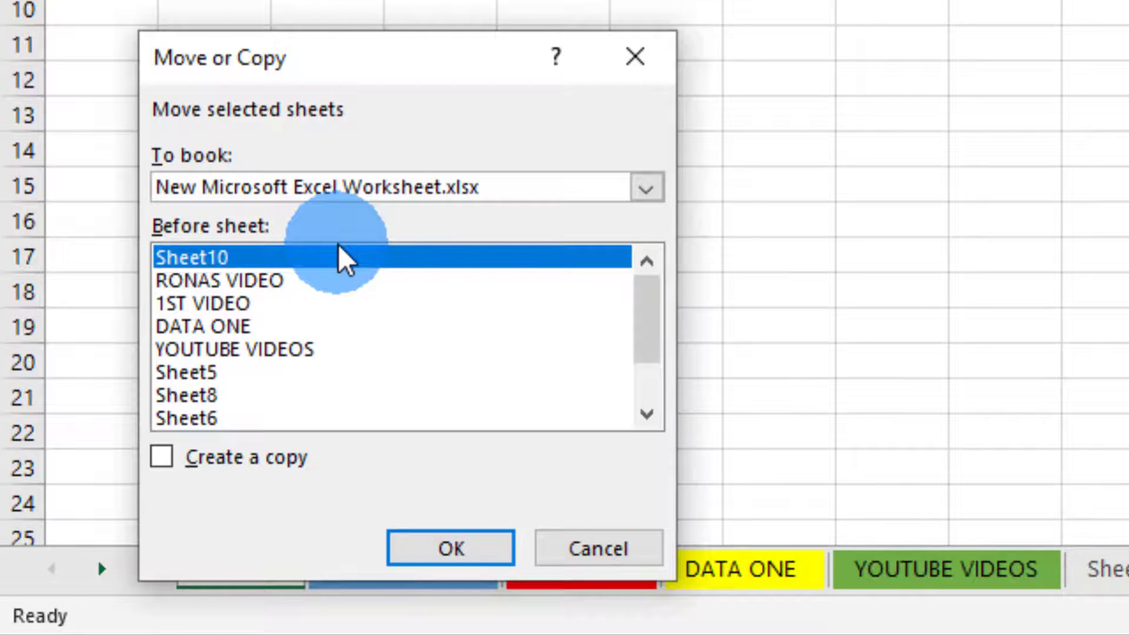
click(644, 374)
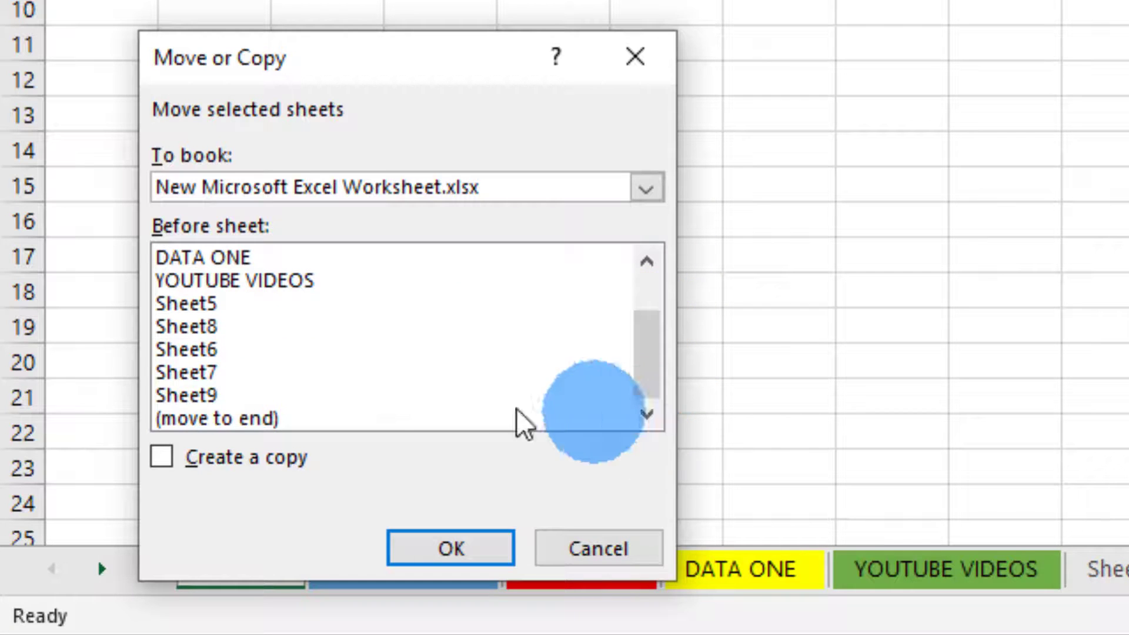
click(196, 402)
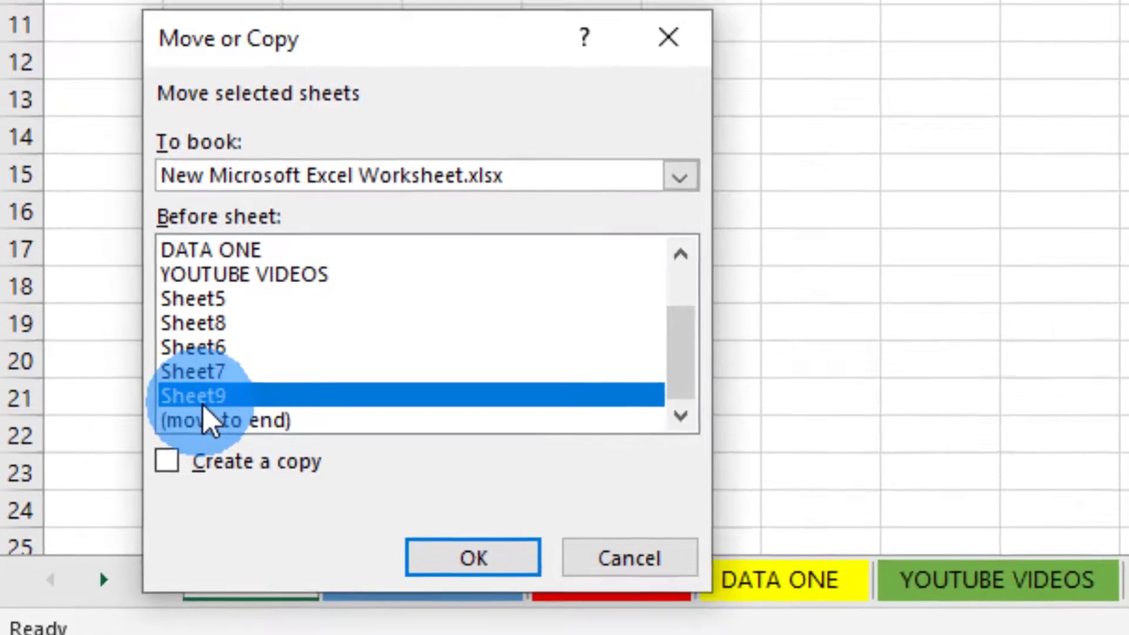
click(227, 419)
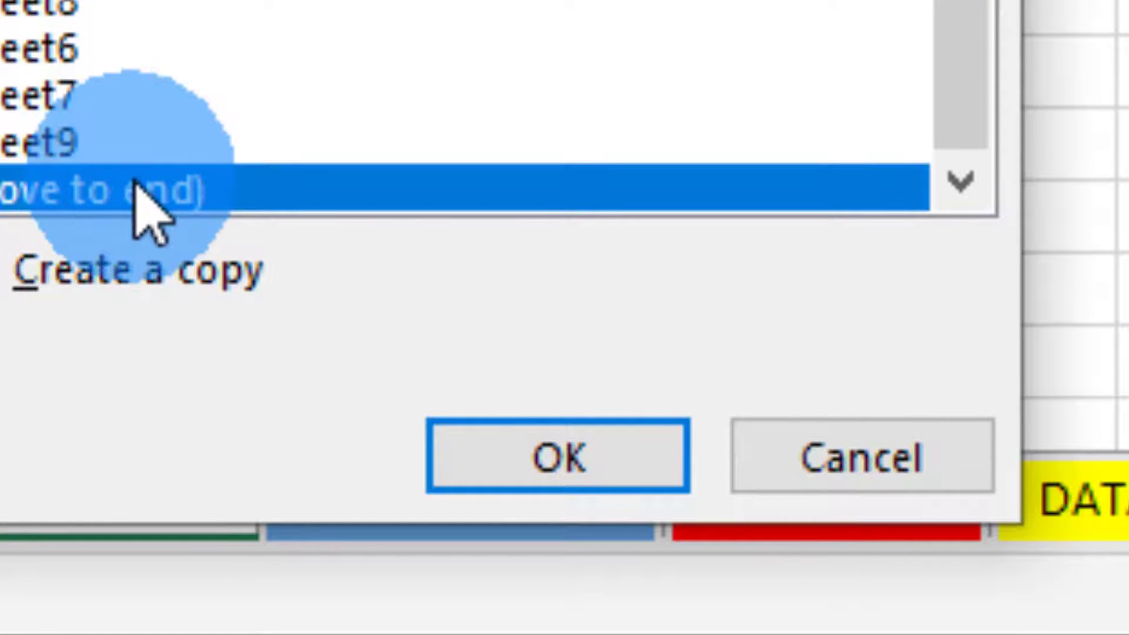
click(594, 454)
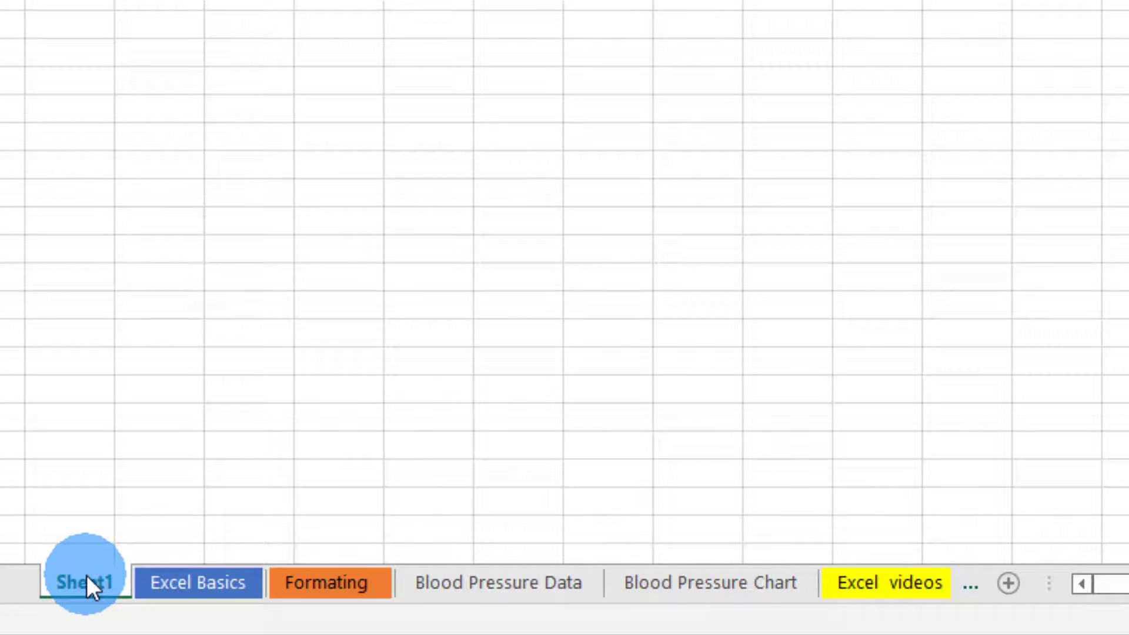
In the workbook with the Excel Basics sheet, move Sheet1 between Excel Basics and Formating, and on to the end after Sheet4.
mouse_move(86, 575)
mouse_down()
mouse_move(264, 537)
mouse_move(277, 553)
mouse_move(254, 556)
mouse_move(279, 557)
mouse_move(248, 563)
mouse_move(277, 567)
mouse_up()
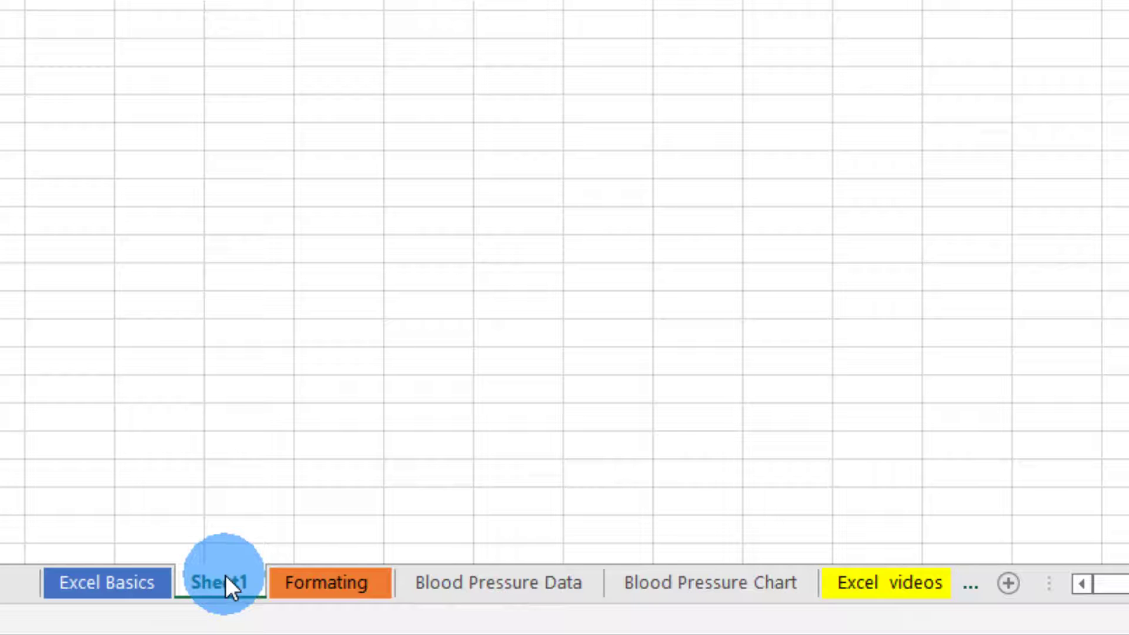
mouse_move(213, 576)
mouse_down()
mouse_move(312, 539)
mouse_move(885, 520)
mouse_up()
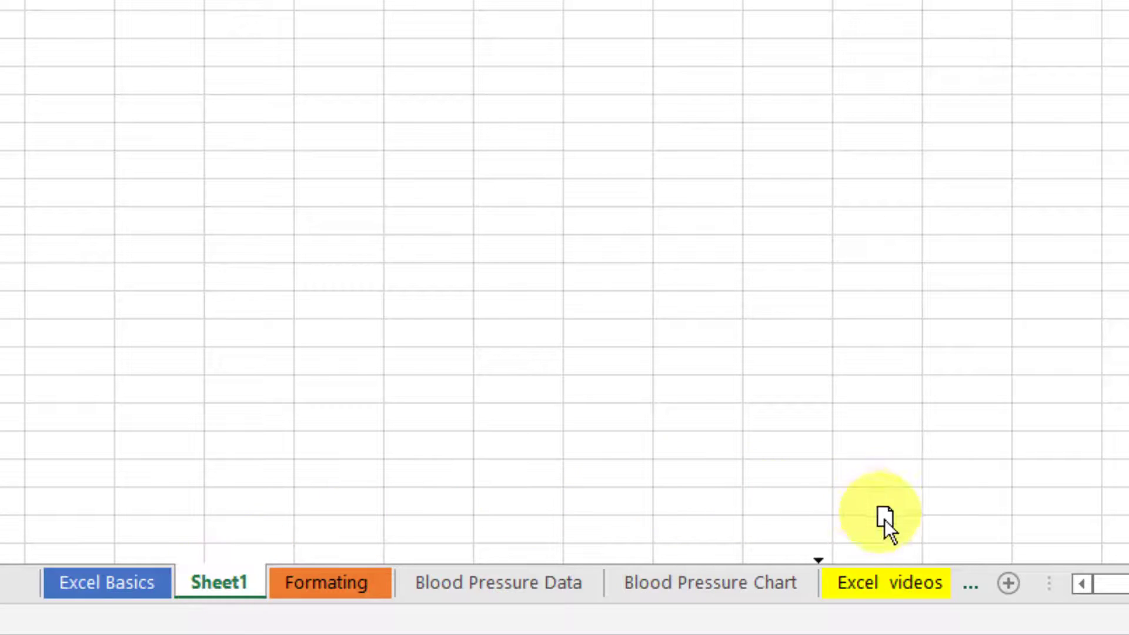
mouse_move(968, 550)
mouse_down()
mouse_move(821, 588)
mouse_move(824, 616)
mouse_move(673, 622)
mouse_move(1097, 620)
mouse_move(922, 596)
mouse_move(979, 558)
mouse_move(936, 577)
mouse_move(928, 563)
mouse_up()
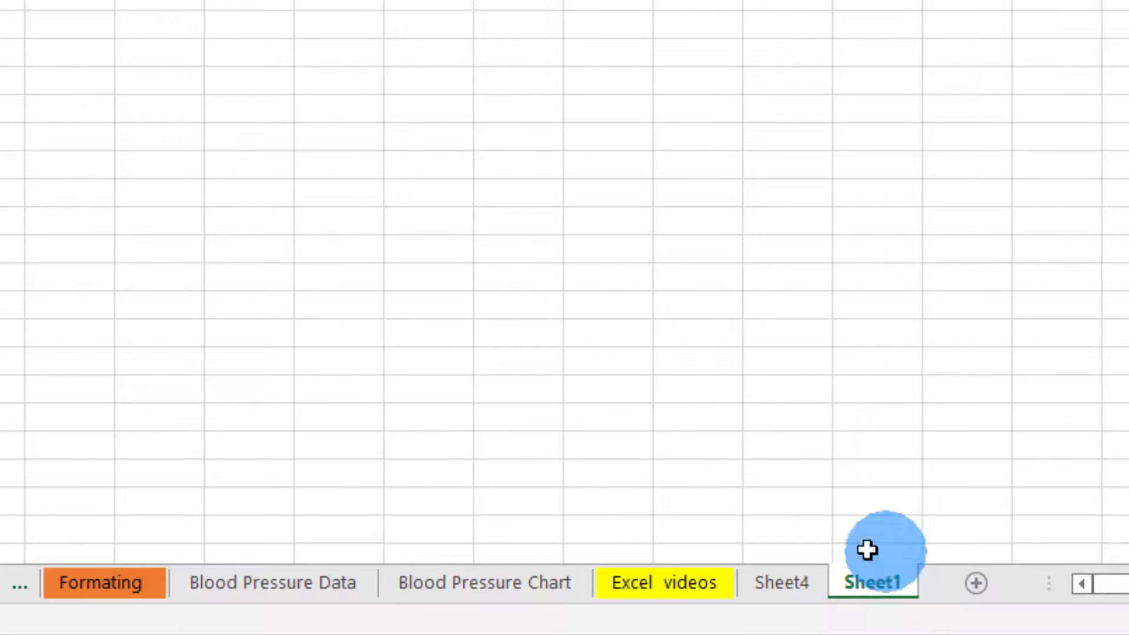
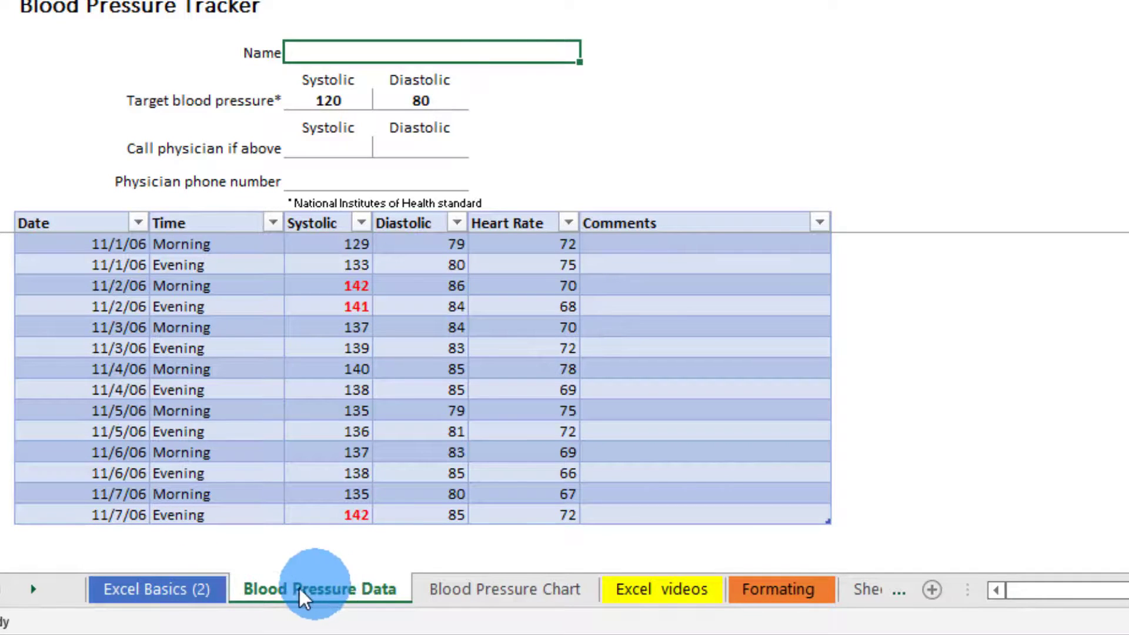
Create a copy of the Blood Pressure Data sheet within Video one.xlsx, placed directly before the original sheet.
right_click(348, 587)
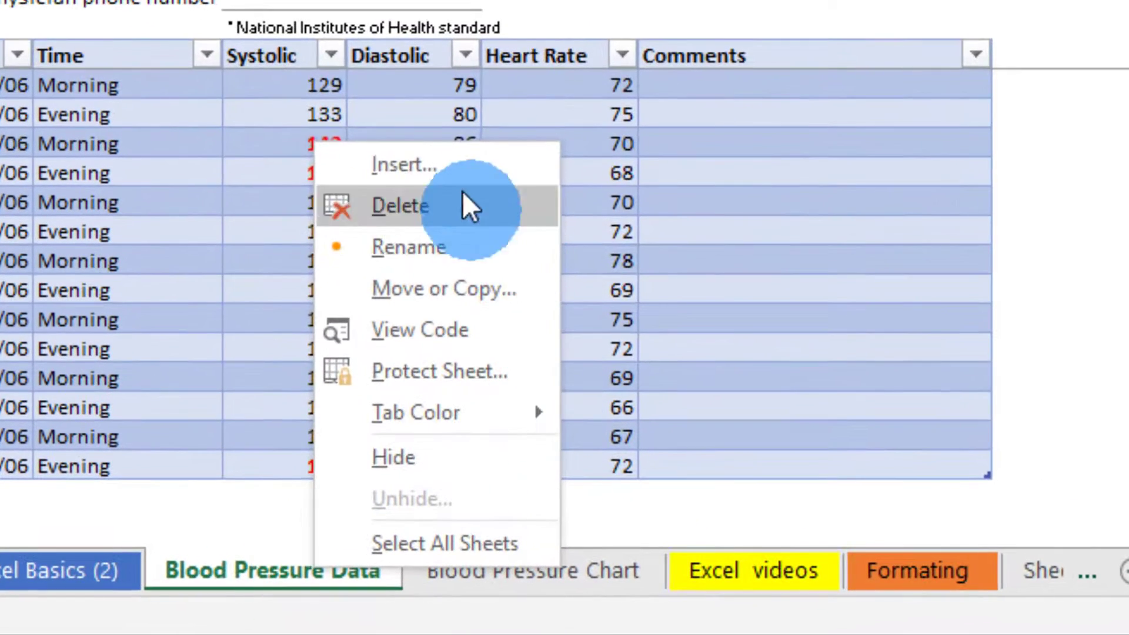
click(467, 295)
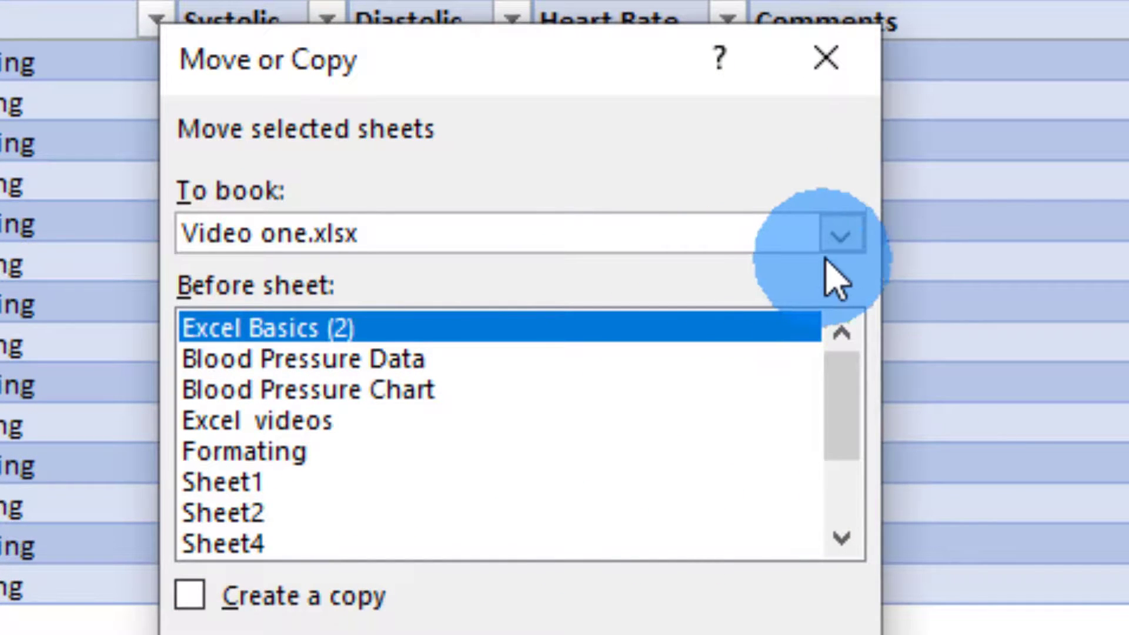
click(842, 235)
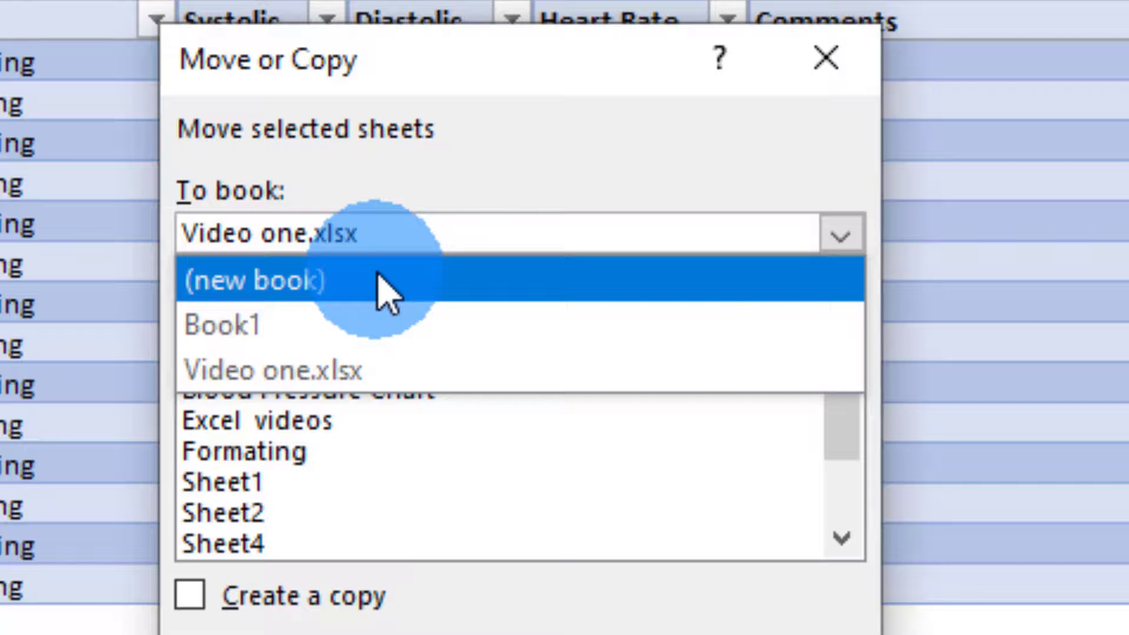
click(381, 287)
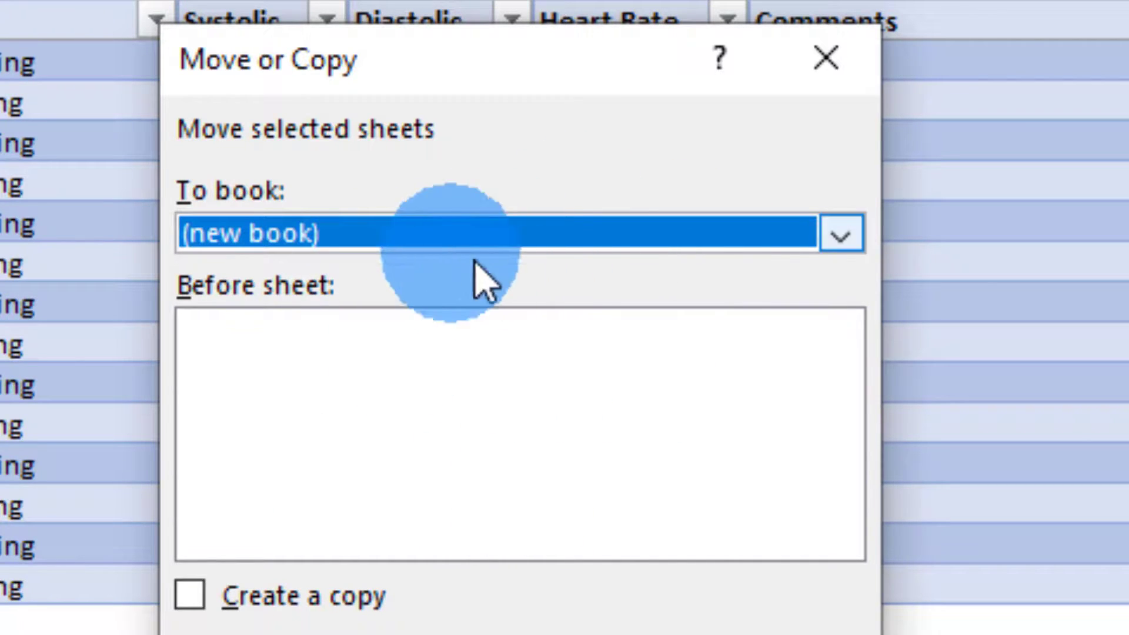
click(841, 235)
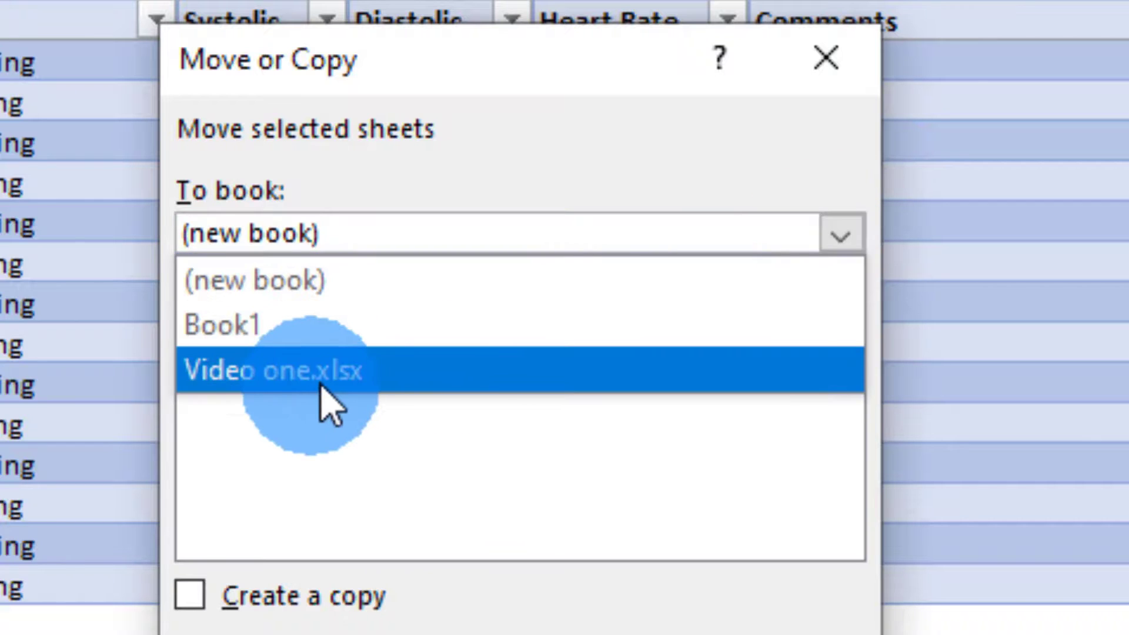
click(348, 378)
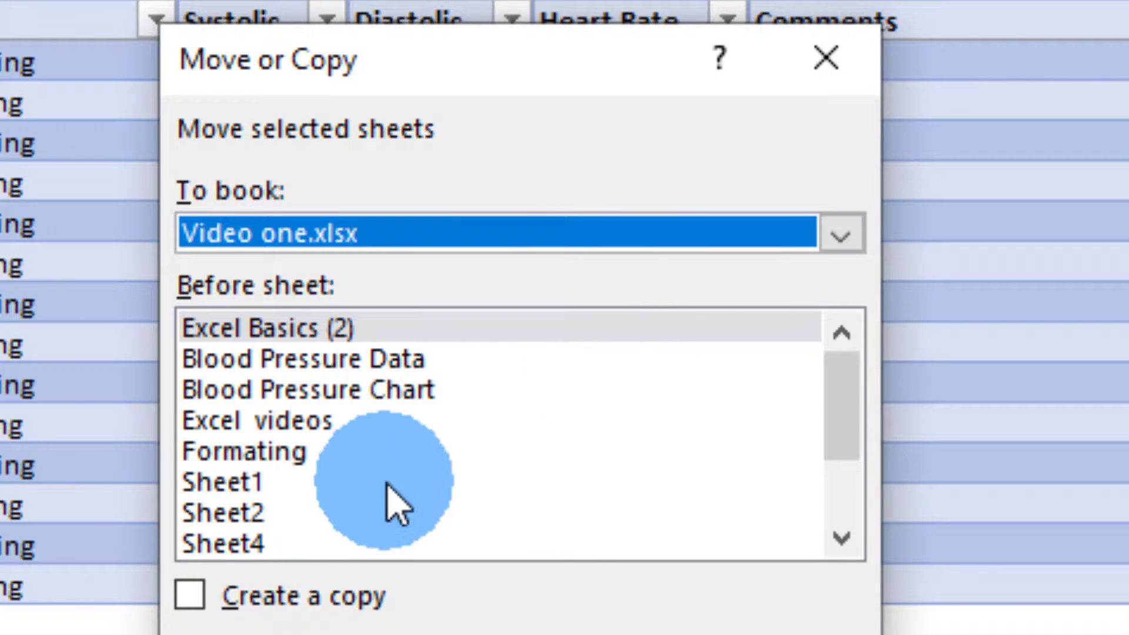
scroll(394, 506, down, 1)
scroll(394, 505, up, 1)
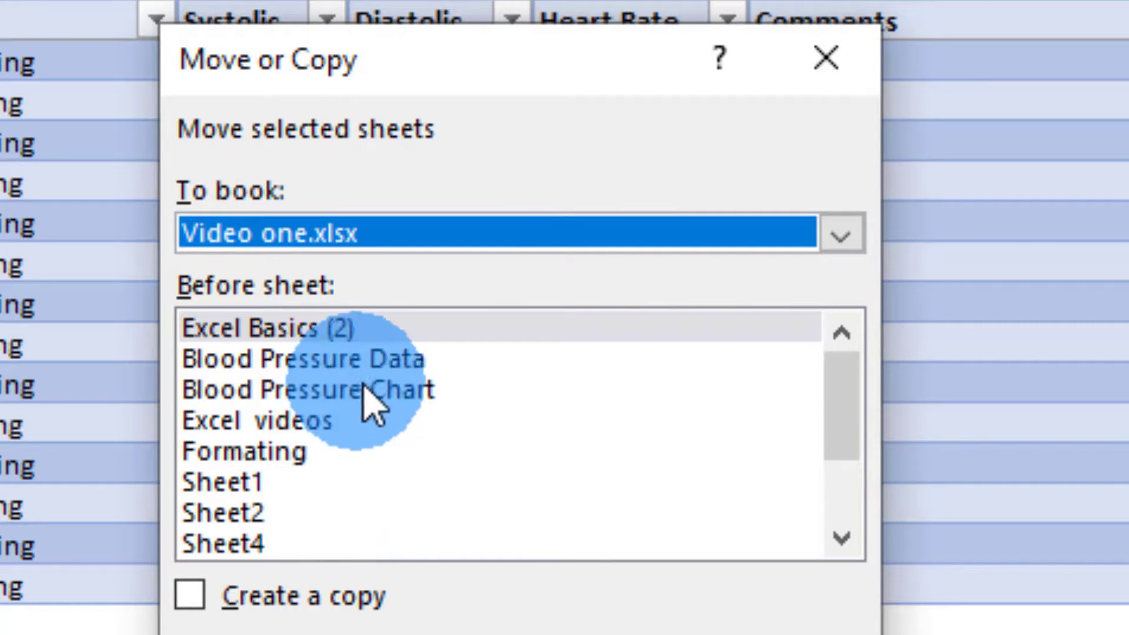
click(383, 362)
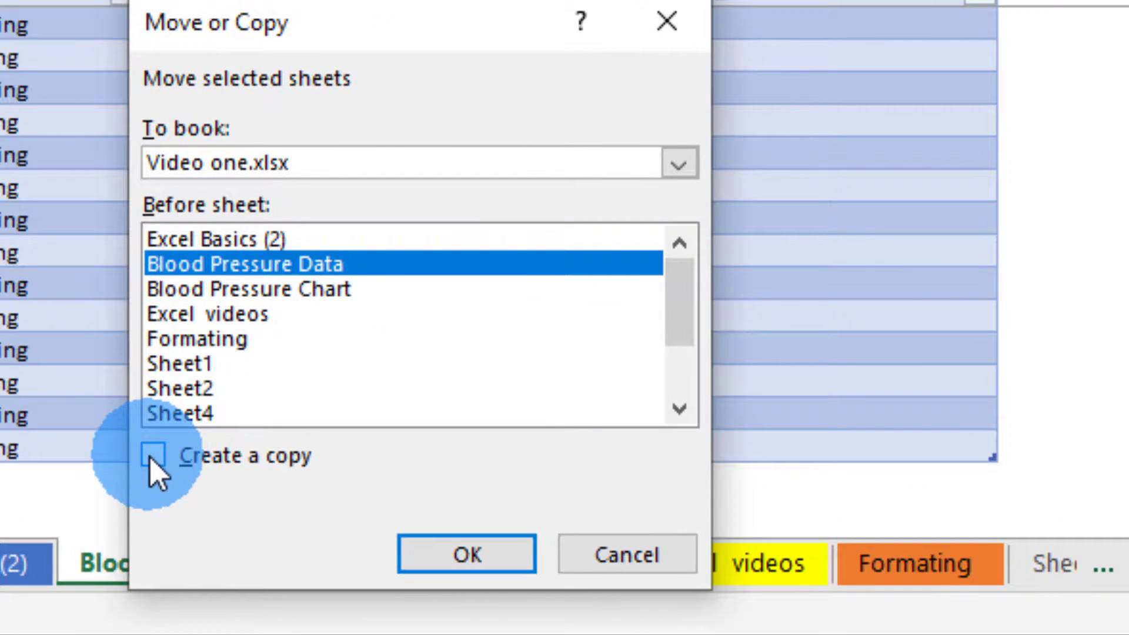
click(155, 456)
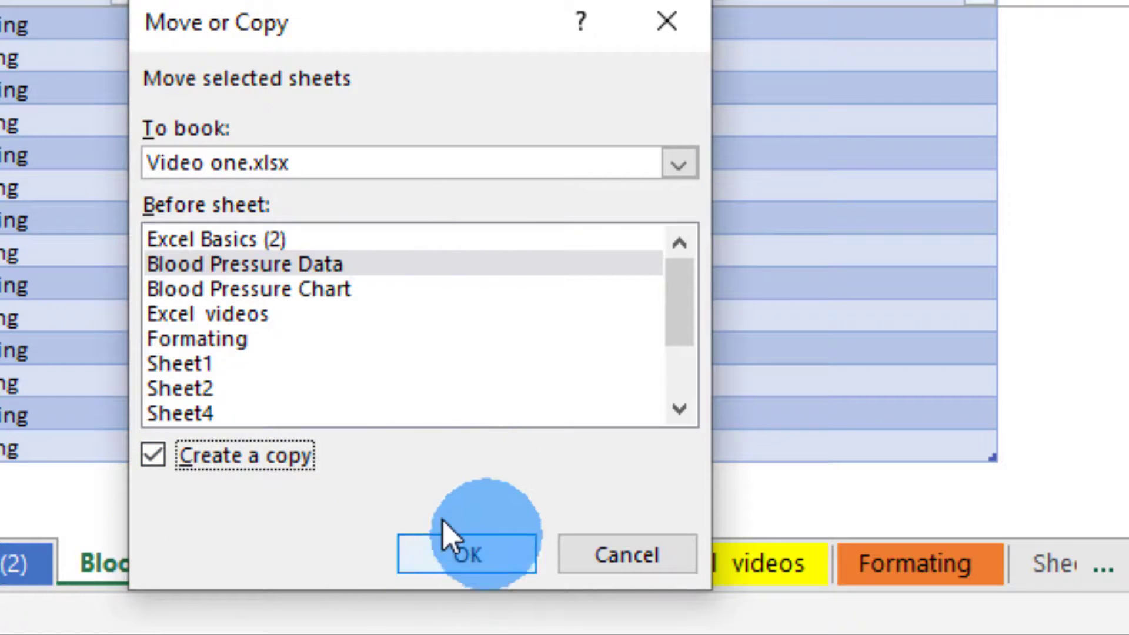
click(471, 555)
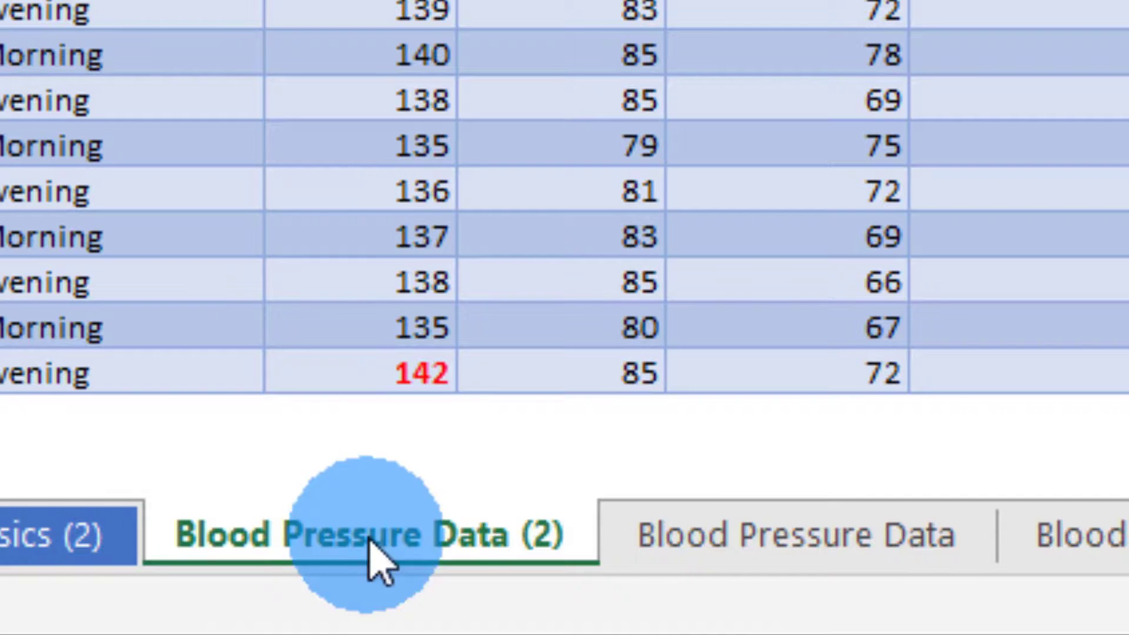
Compare the copied Blood Pressure Data sheet with the original by switching between the two.
click(847, 540)
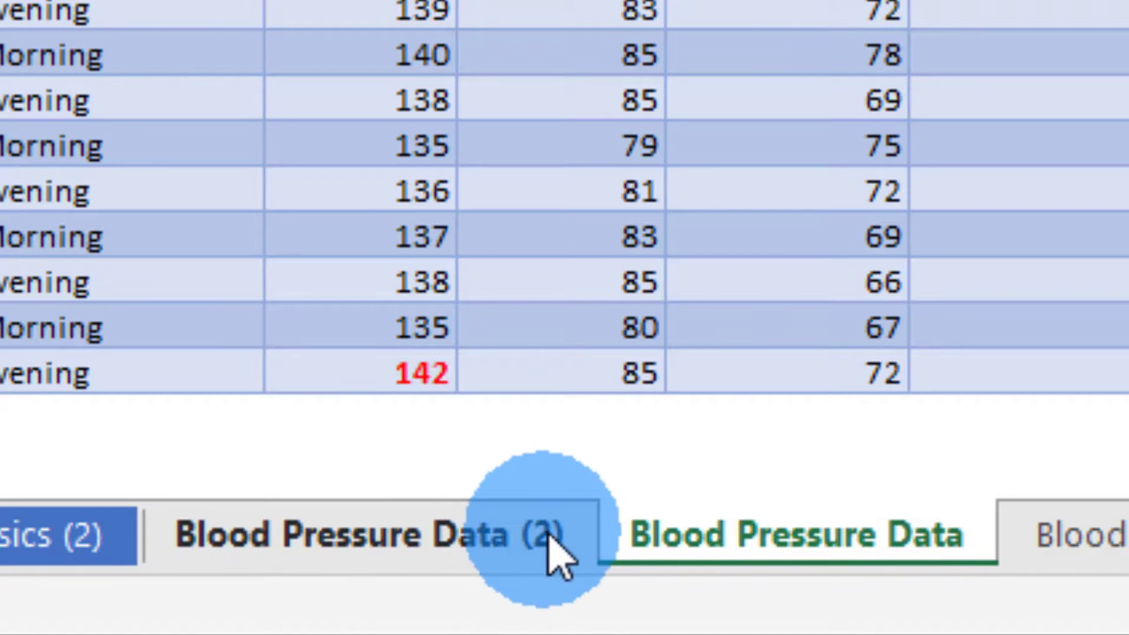
click(451, 558)
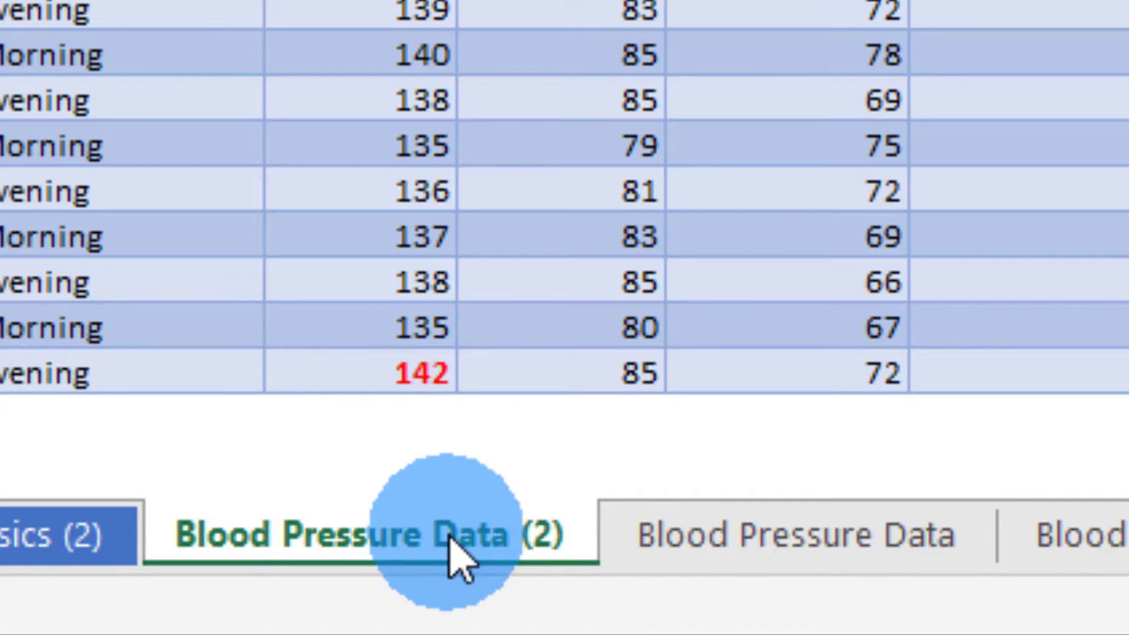
click(759, 550)
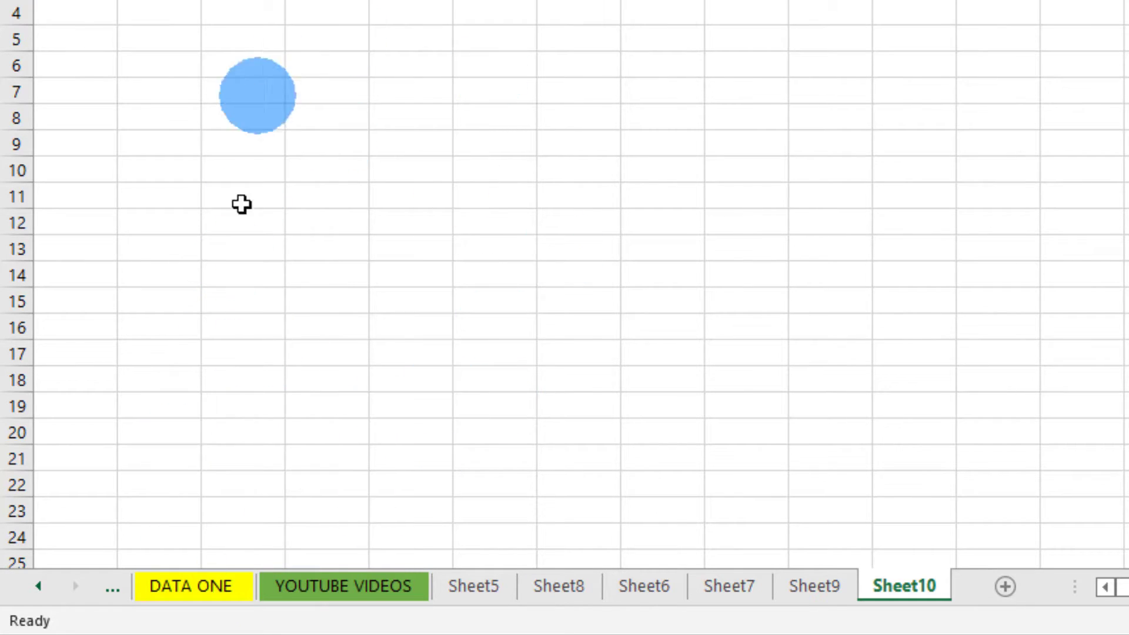
In the workbook with the DATA ONE sheet, view Sheet5, Sheet8 and Sheet6 one after another.
click(471, 591)
click(556, 587)
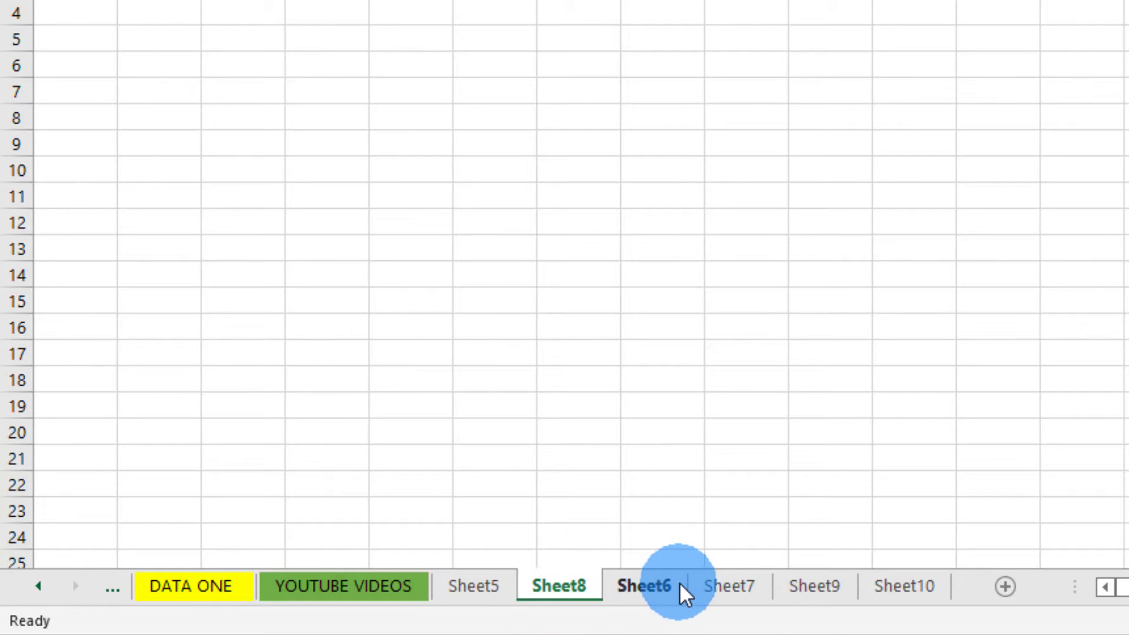
click(679, 583)
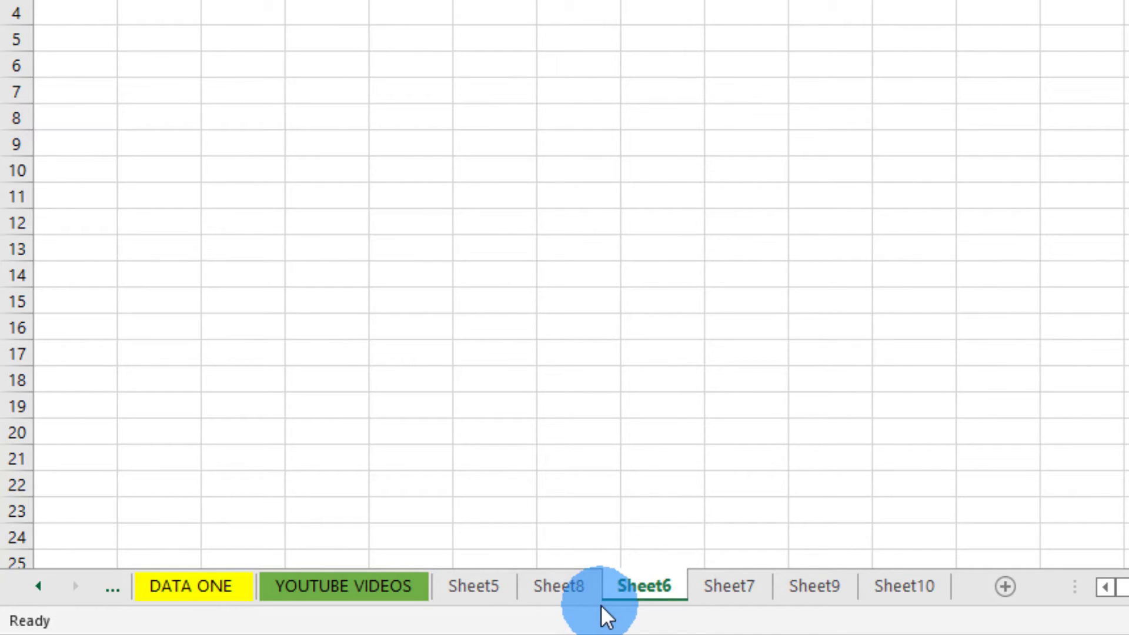